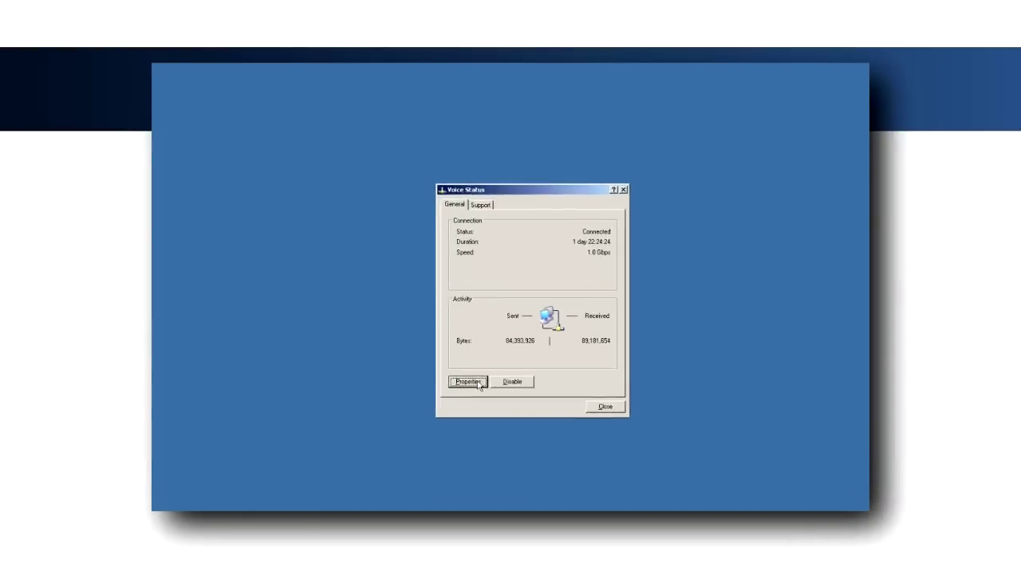
# Step: Set the Voice connection's TCP/IP DNS suffix to phones.local and turn off registering its addresses in DNS
pyautogui.click(449, 362)
pyautogui.click(242, 196)
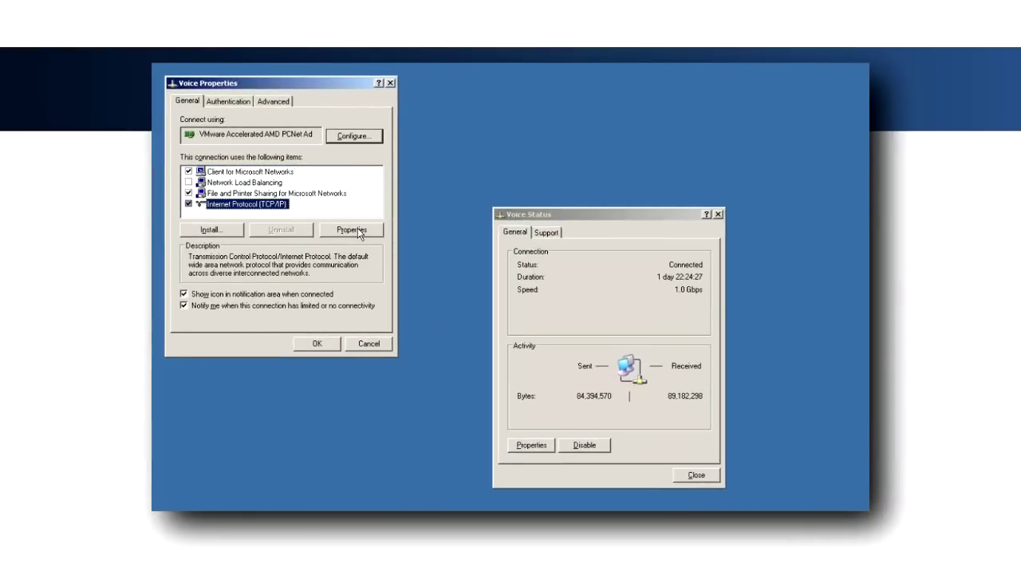
pyautogui.click(342, 221)
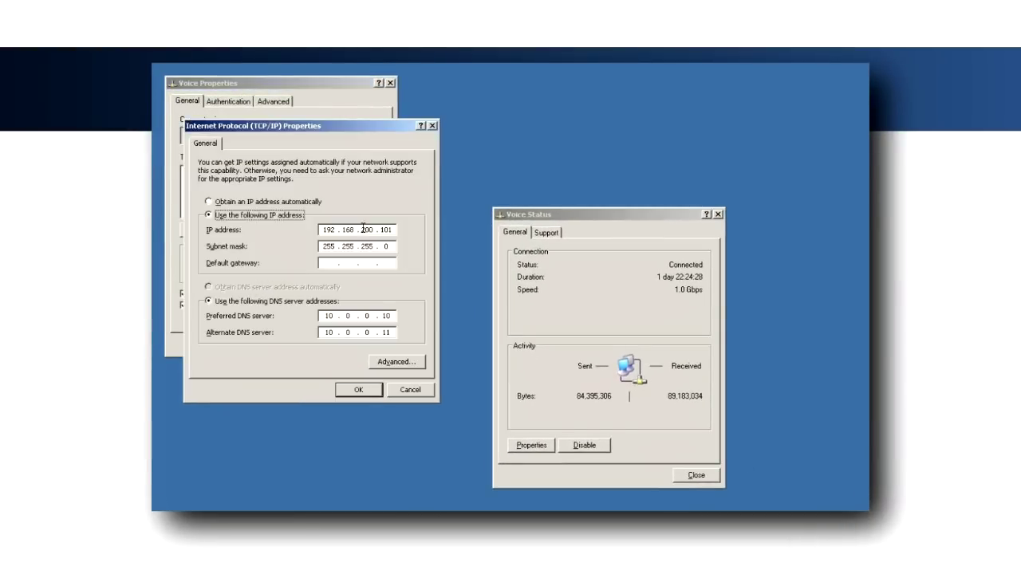
pyautogui.click(397, 363)
pyautogui.click(252, 155)
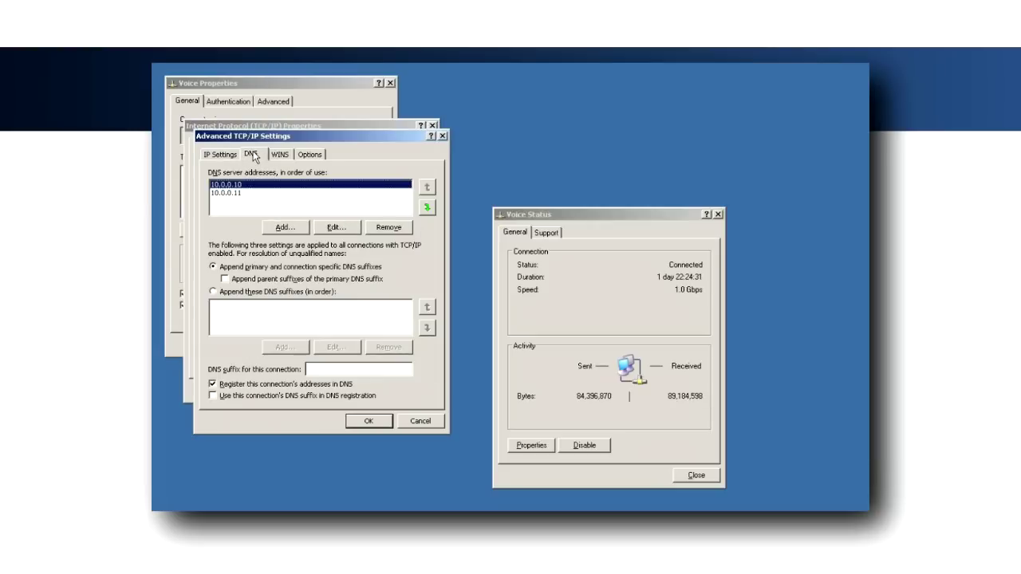
pyautogui.click(310, 367)
pyautogui.write('phones.local')
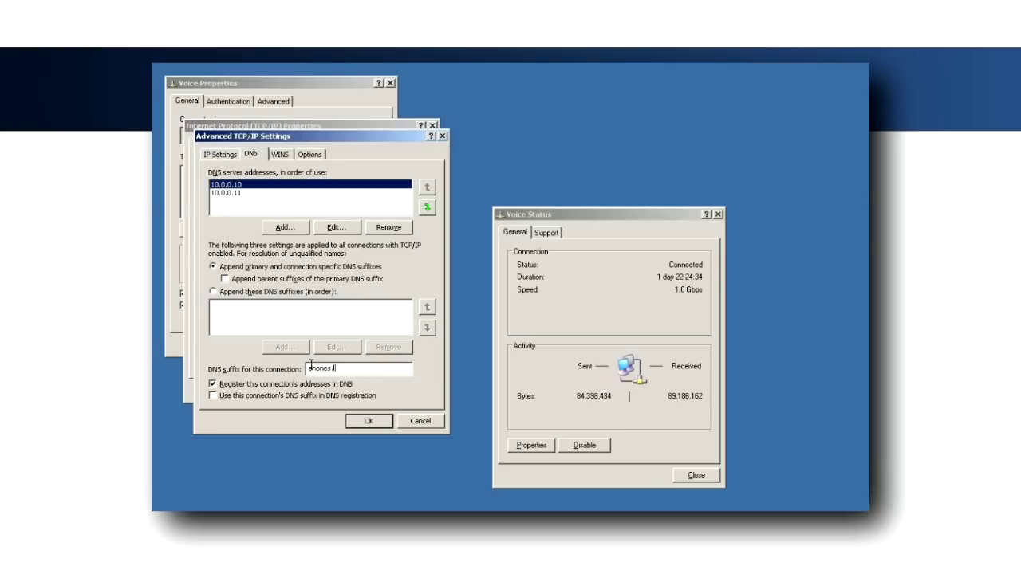
pyautogui.click(273, 384)
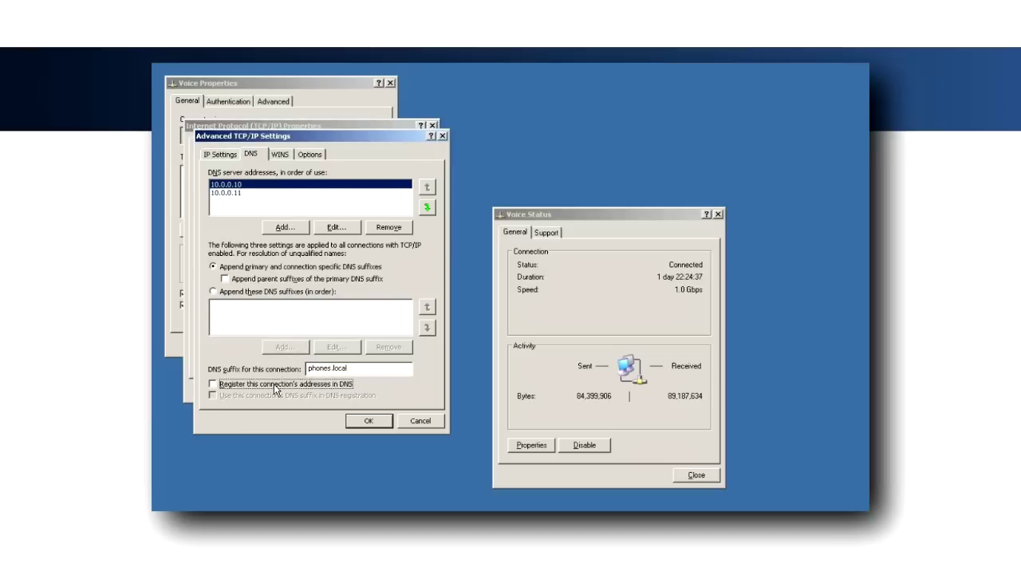
pyautogui.click(368, 424)
pyautogui.click(358, 391)
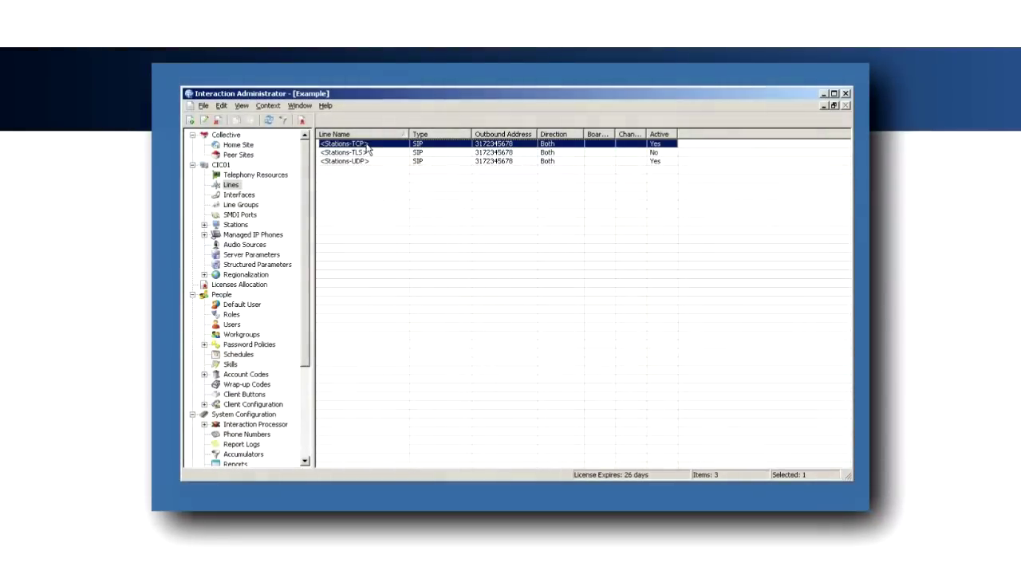
# Step: Replace the Stations-TCP line's domain example.local with phones.local, step through the TLS and UDP lines, and save
pyautogui.doubleClick(375, 145)
pyautogui.moveTo(531, 226); pyautogui.dragTo(421, 219)
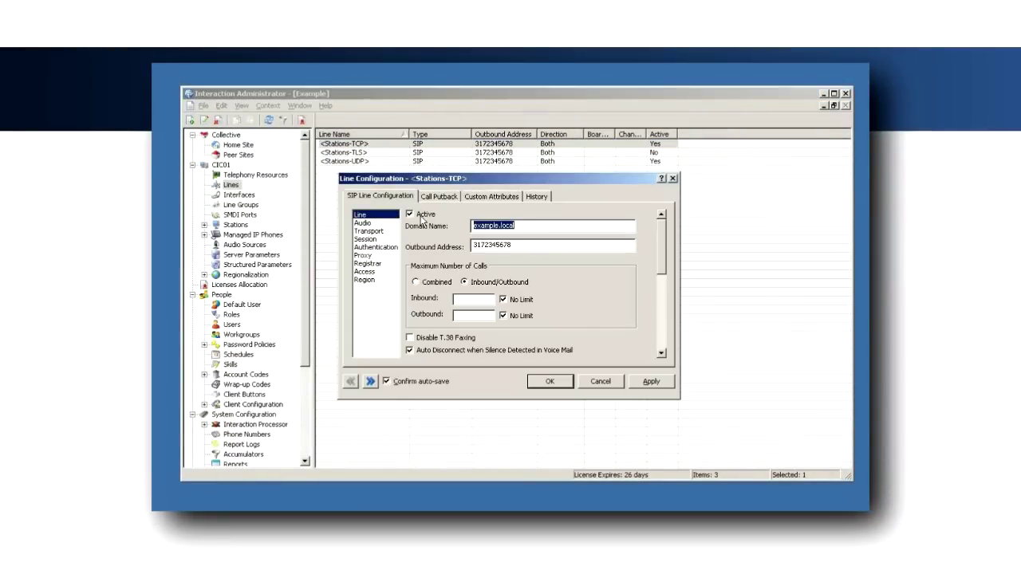
pyautogui.write('phones.local')
pyautogui.click(371, 382)
pyautogui.click(456, 319)
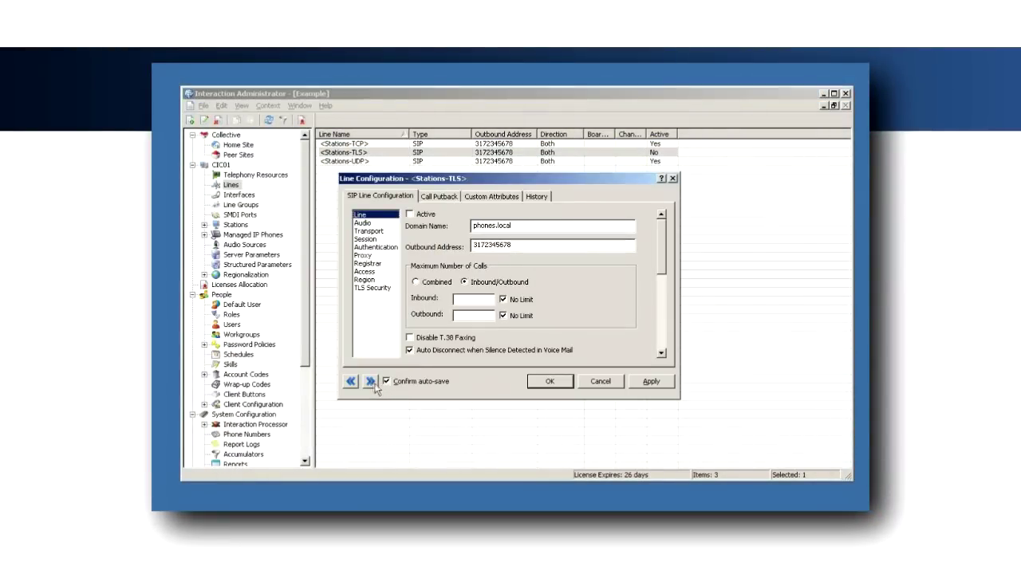
pyautogui.click(370, 381)
pyautogui.click(549, 382)
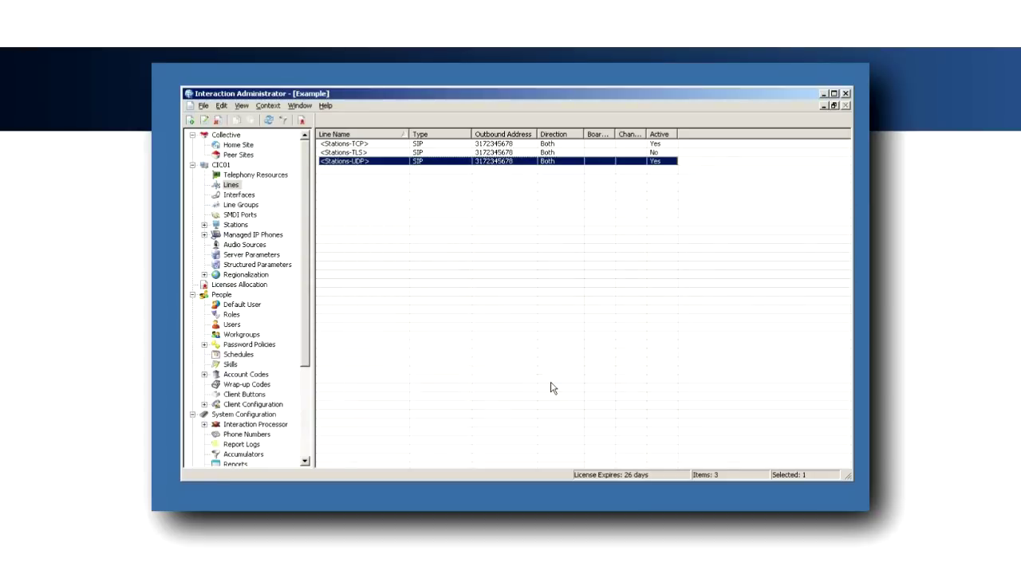
pyautogui.doubleClick(253, 234)
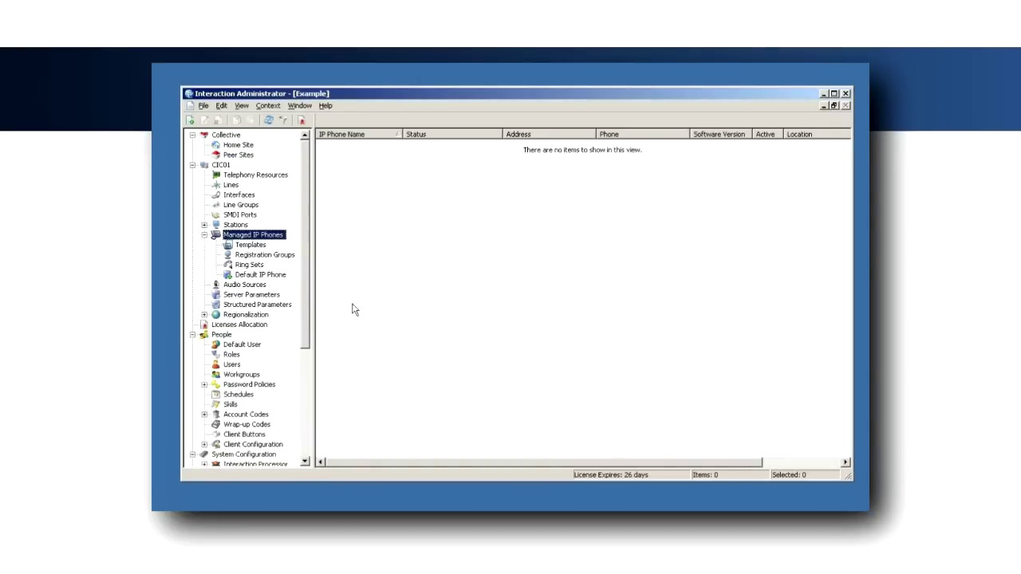
# Step: Review the Default IP Phone configuration's auto-provisioning settings and close it
pyautogui.click(262, 276)
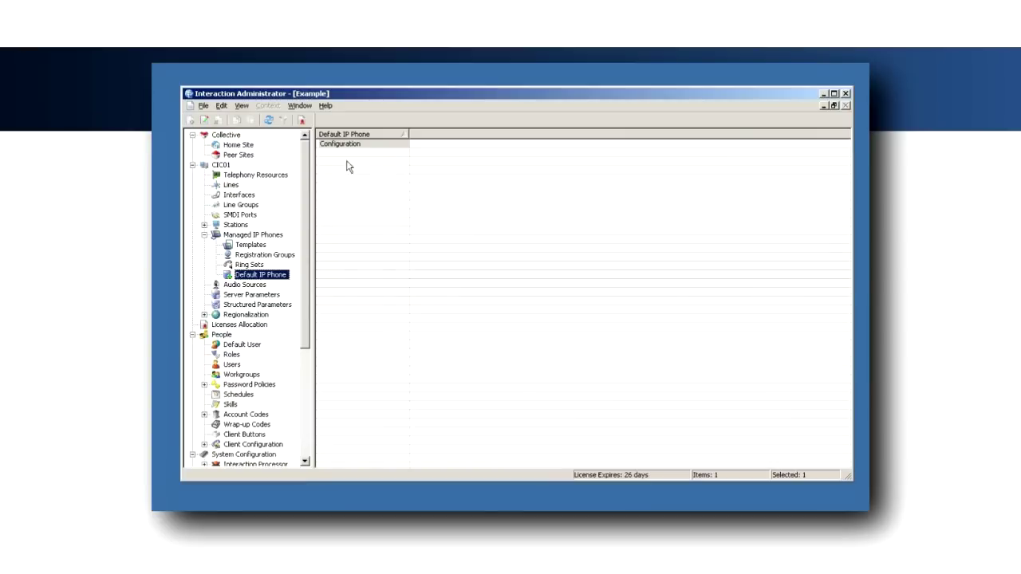
pyautogui.doubleClick(354, 144)
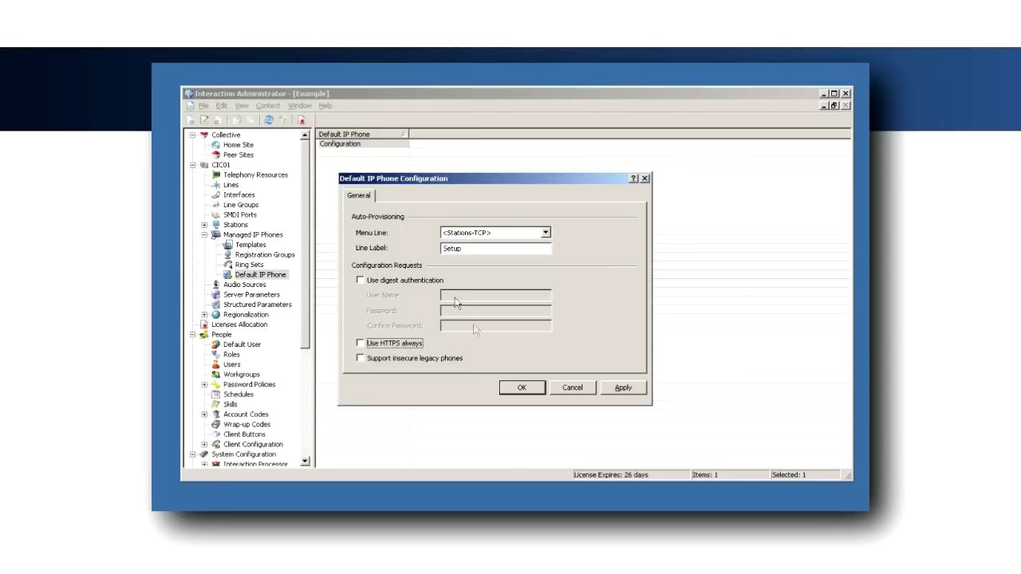
pyautogui.click(523, 388)
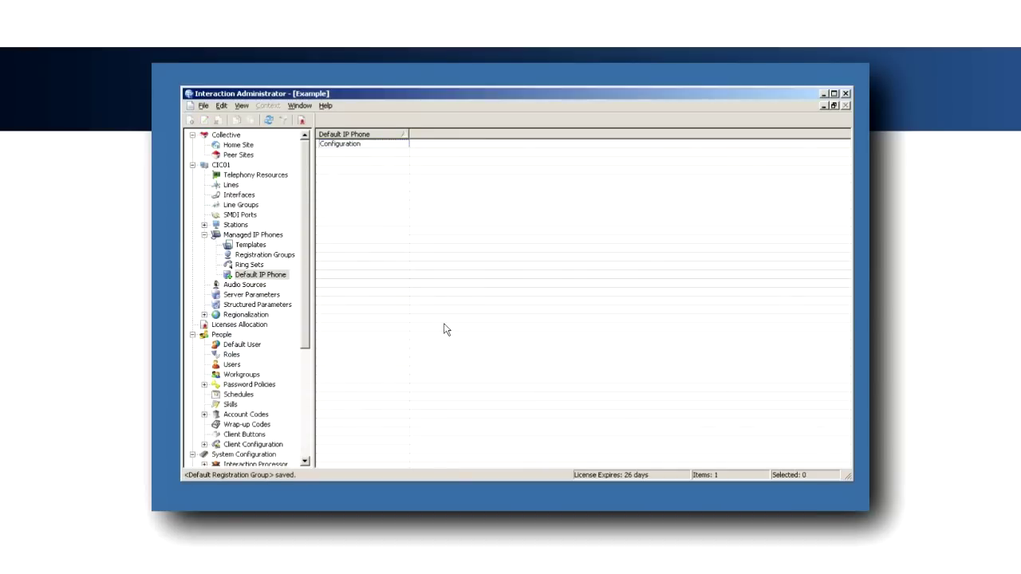
# Step: Replace the Default Registration Group's Stations-TCP line entry with a DNS SRV registration for phones.local over TCP
pyautogui.click(277, 256)
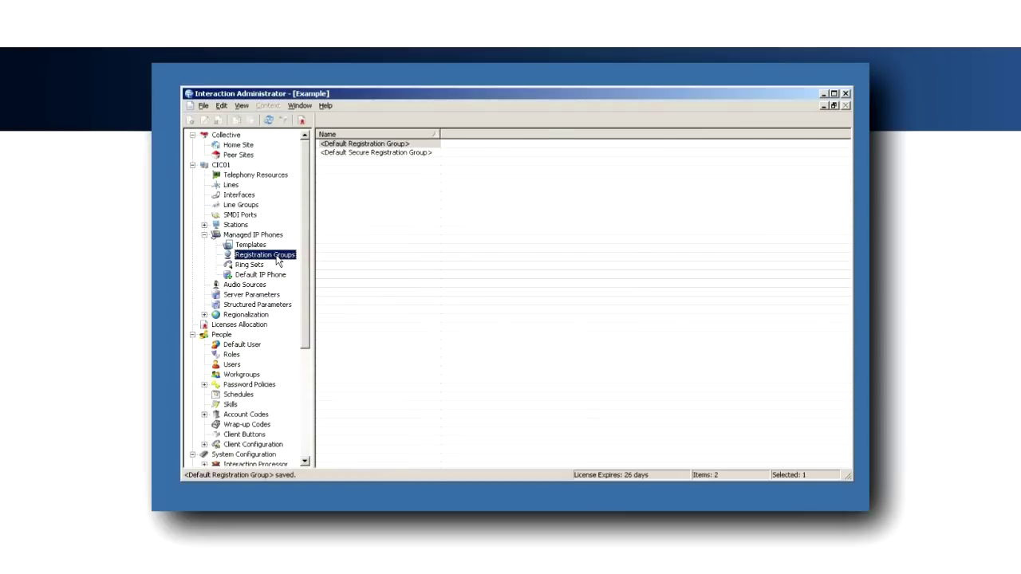
pyautogui.doubleClick(384, 145)
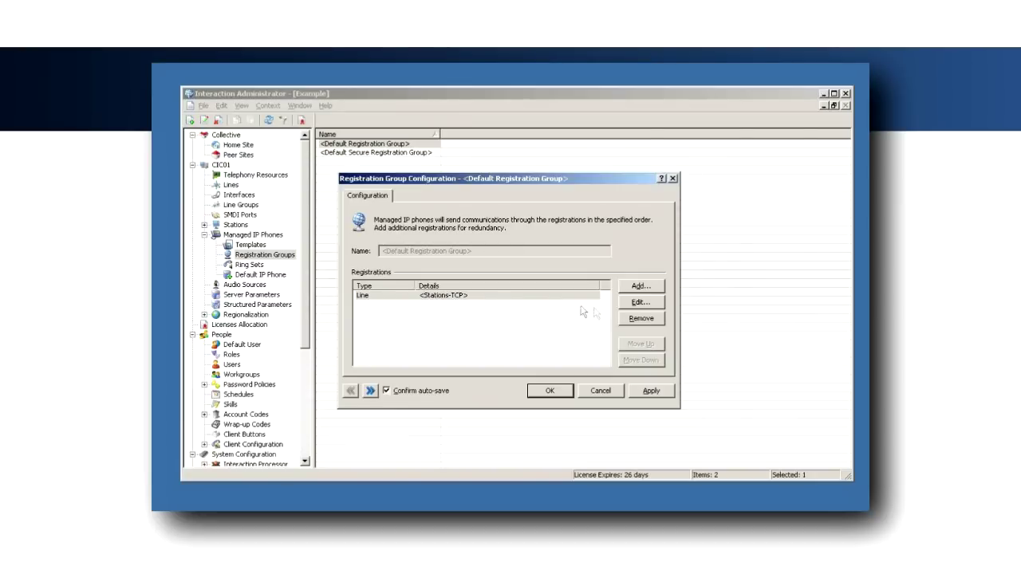
pyautogui.click(648, 320)
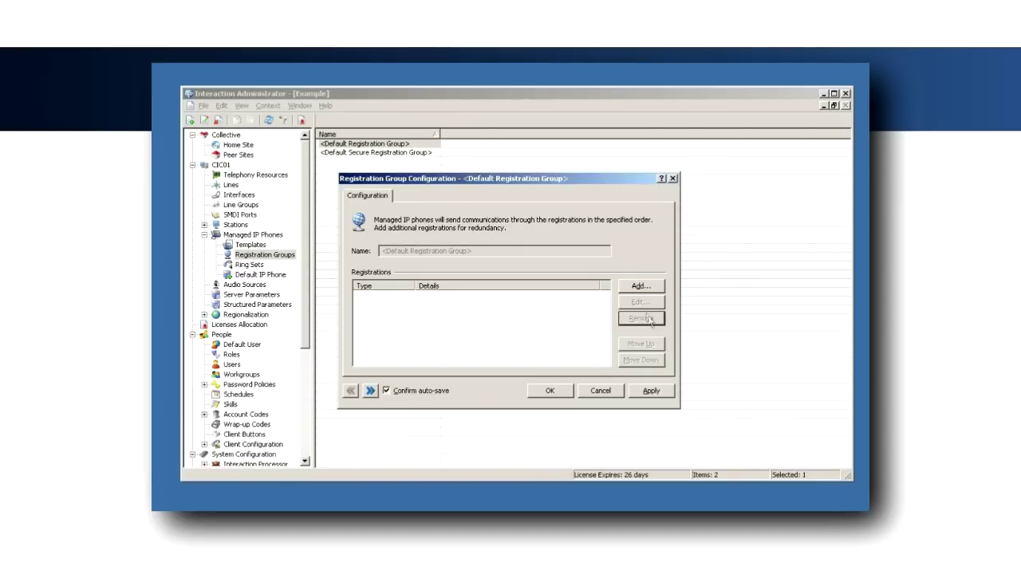
pyautogui.click(640, 288)
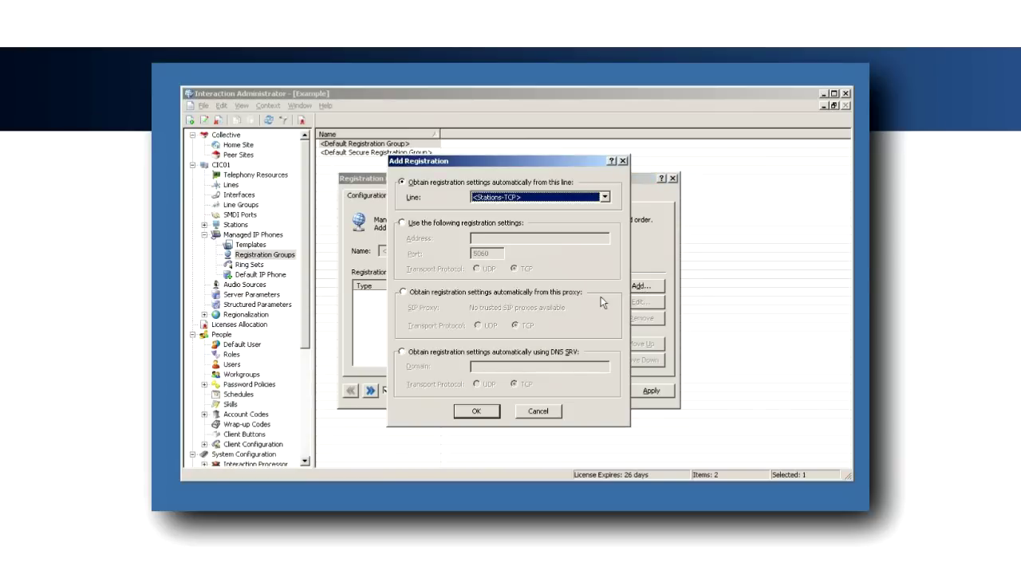
pyautogui.click(431, 355)
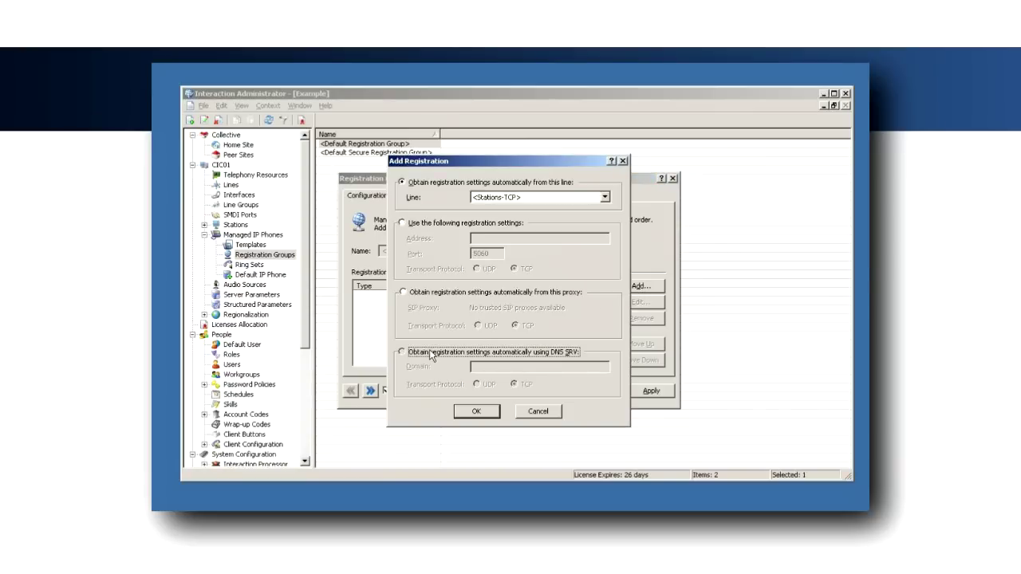
pyautogui.write('ph')
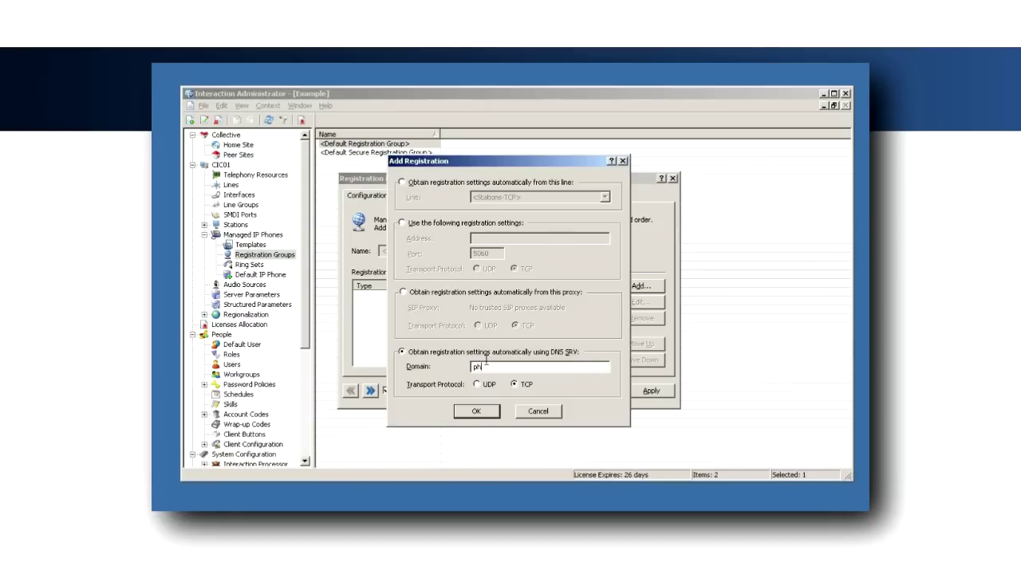
pyautogui.write('ones.local')
pyautogui.click(479, 410)
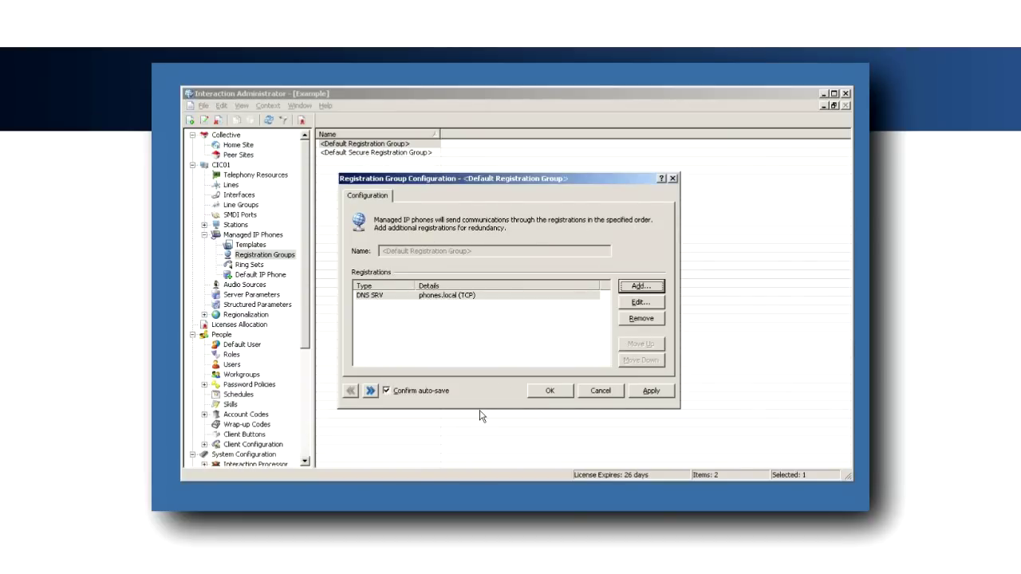
pyautogui.click(549, 391)
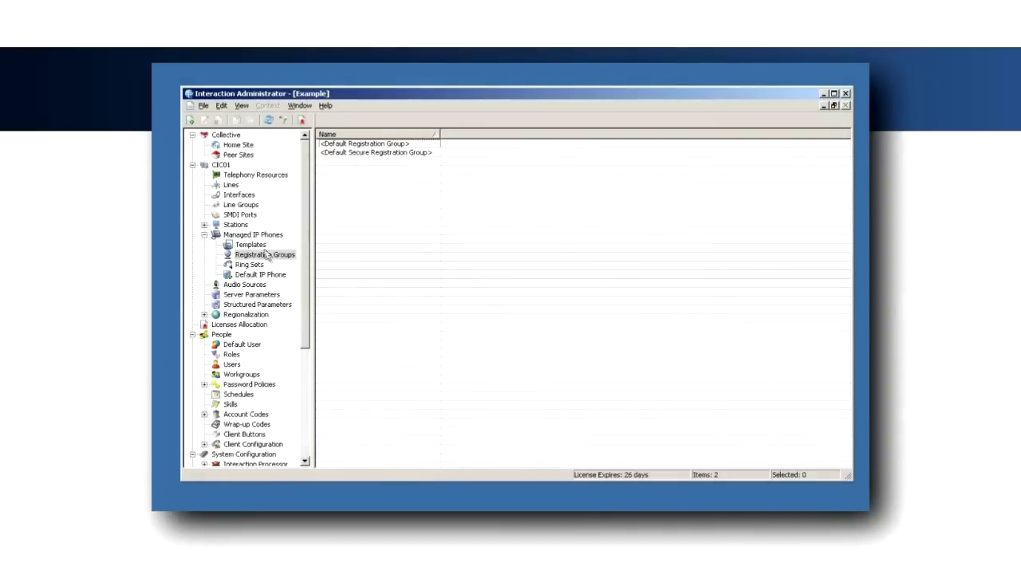
# Step: Create a new managed IP phone template named Example, type Workstation, manufacturer Polycom
pyautogui.click(254, 246)
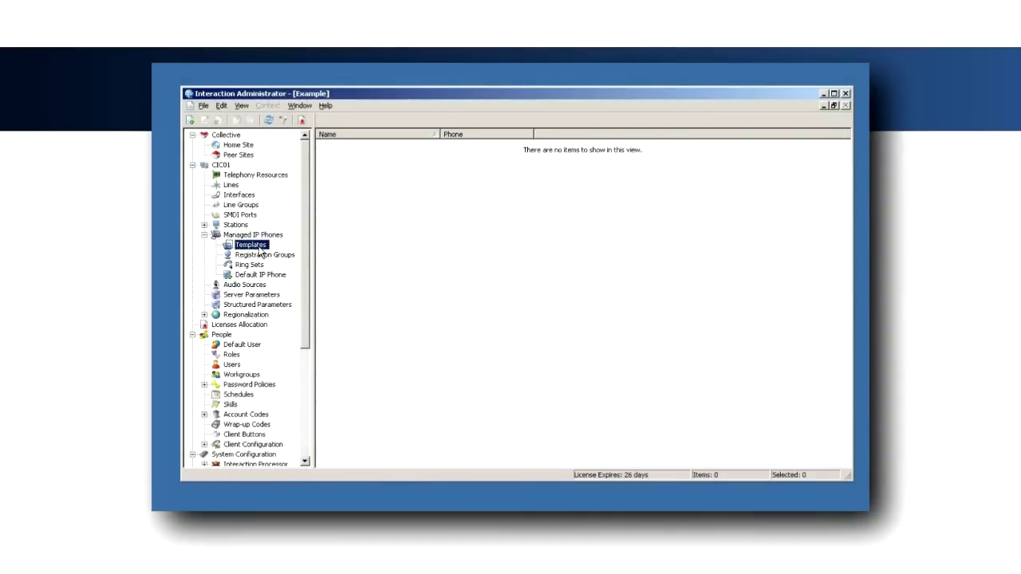
pyautogui.rightClick(410, 271)
pyautogui.click(427, 278)
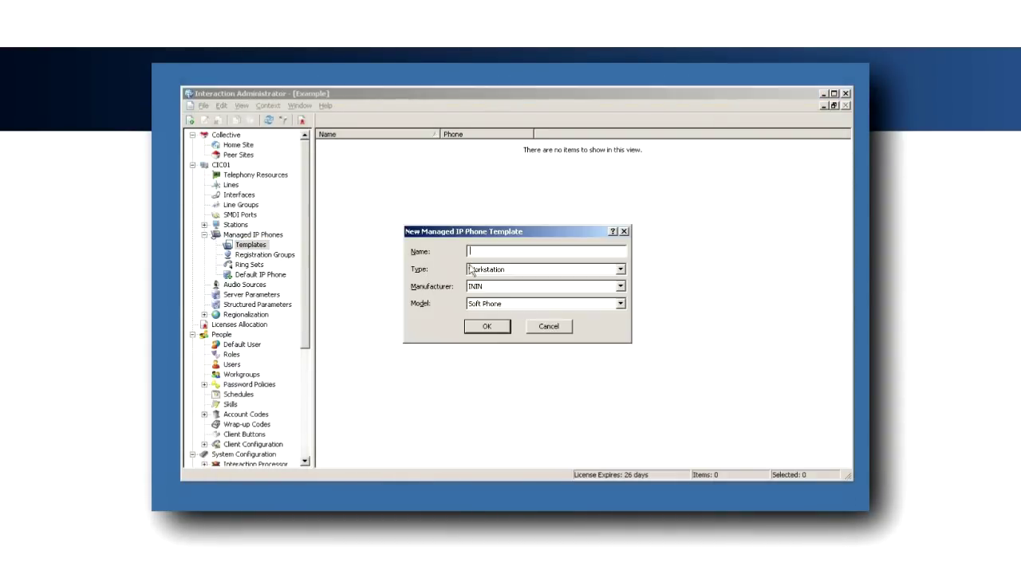
pyautogui.write('Example')
pyautogui.click(517, 270)
pyautogui.click(511, 278)
pyautogui.click(490, 287)
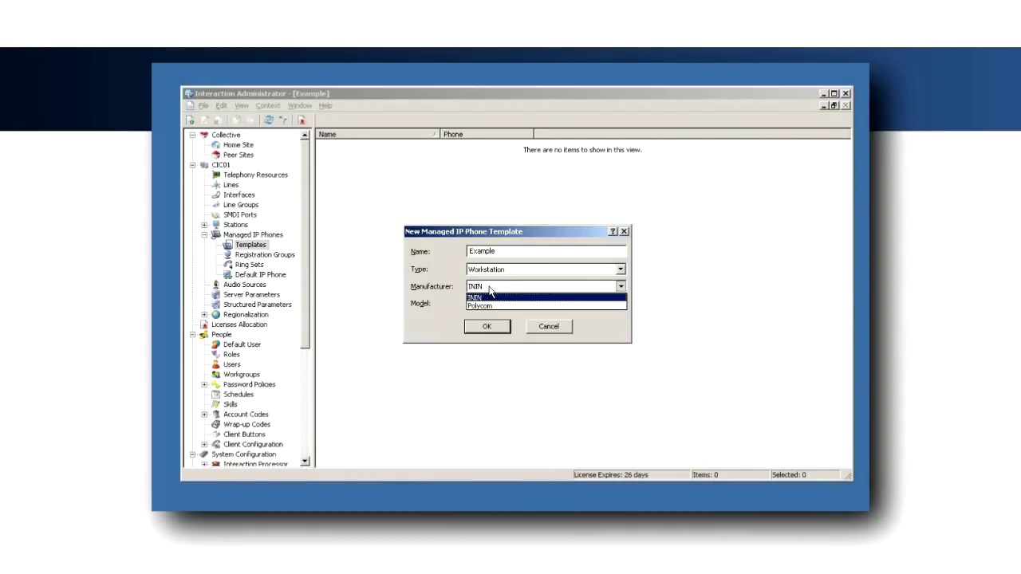
pyautogui.click(485, 306)
pyautogui.click(483, 327)
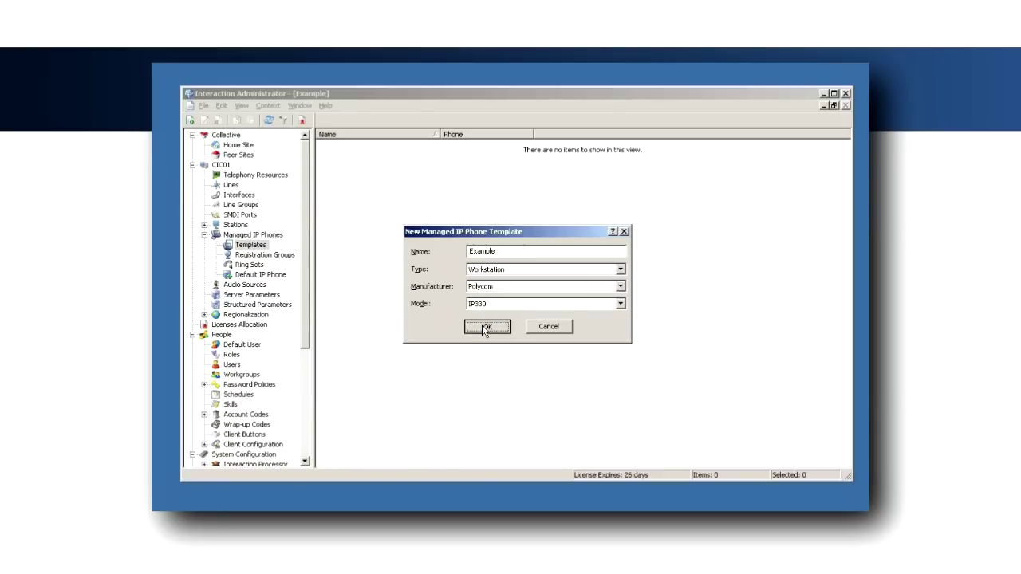
# Step: Set Ring Always to Yes, remove Blocked from key 1's number classifications, and save the template
pyautogui.click(399, 200)
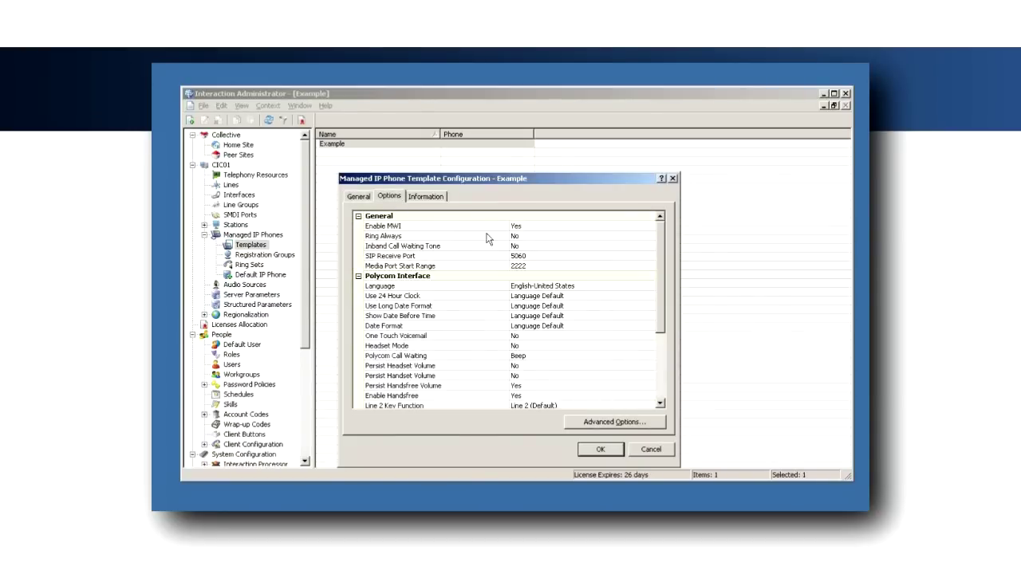
pyautogui.click(532, 237)
pyautogui.click(537, 239)
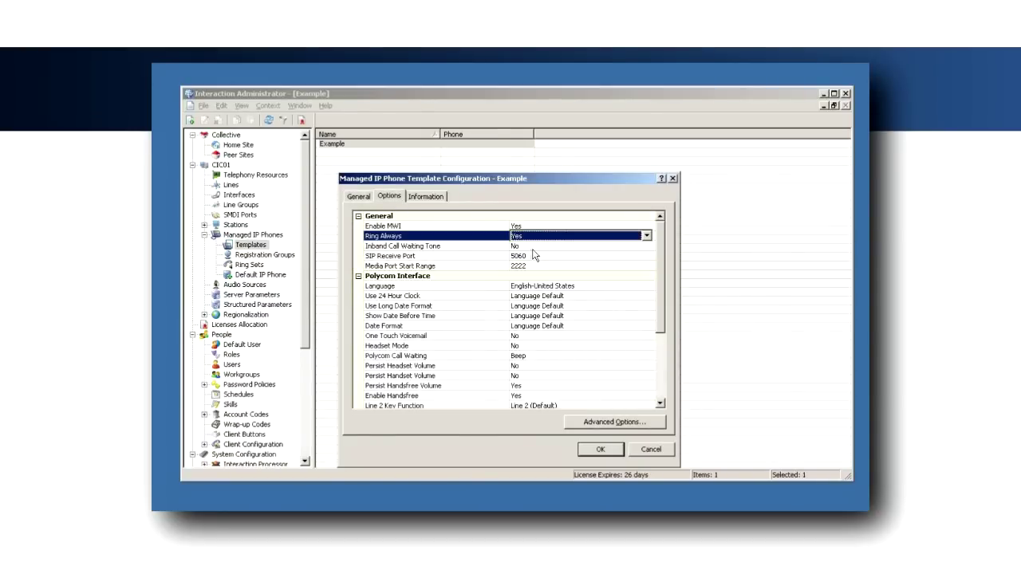
pyautogui.click(365, 196)
pyautogui.click(638, 303)
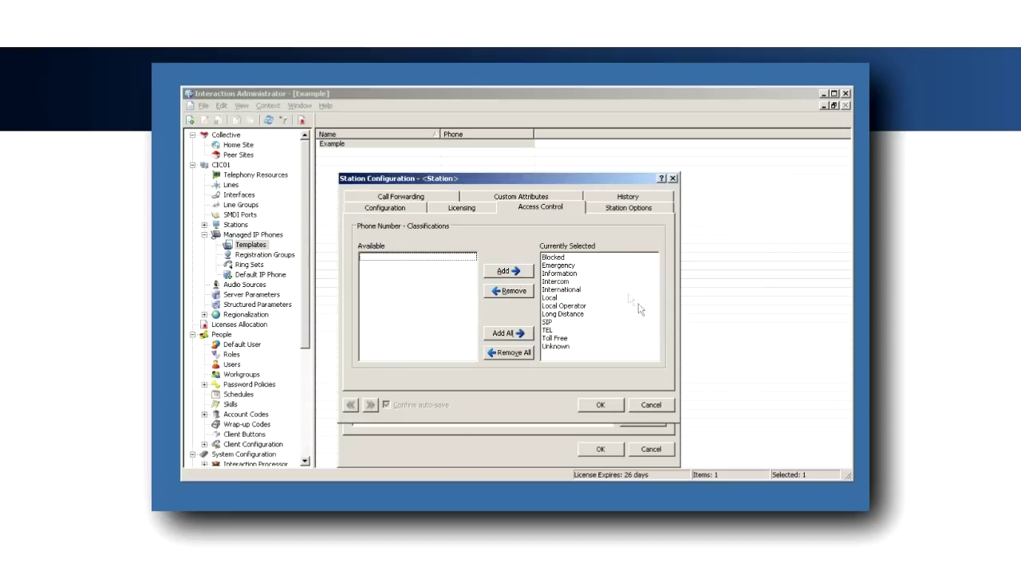
pyautogui.doubleClick(556, 257)
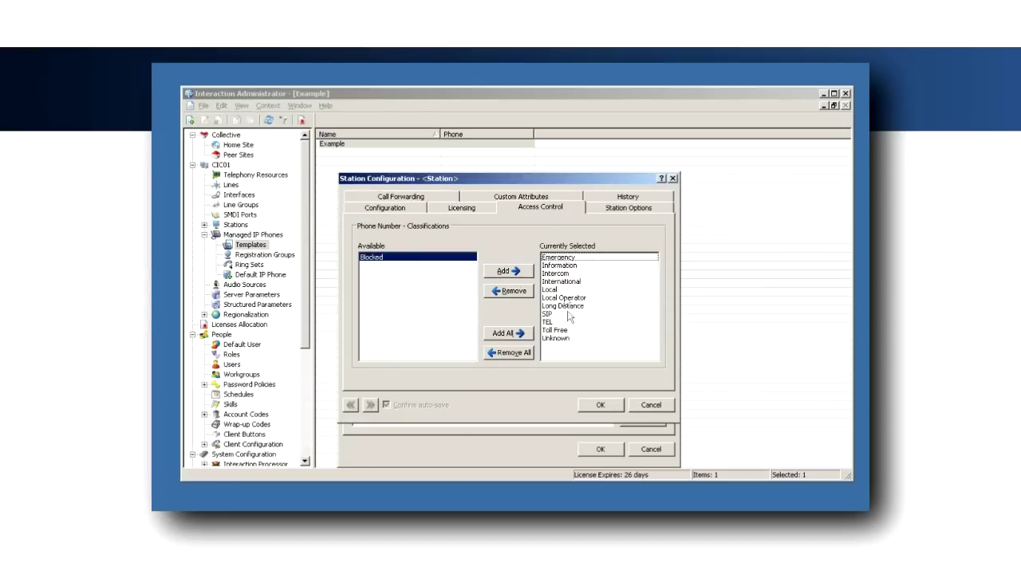
pyautogui.click(601, 405)
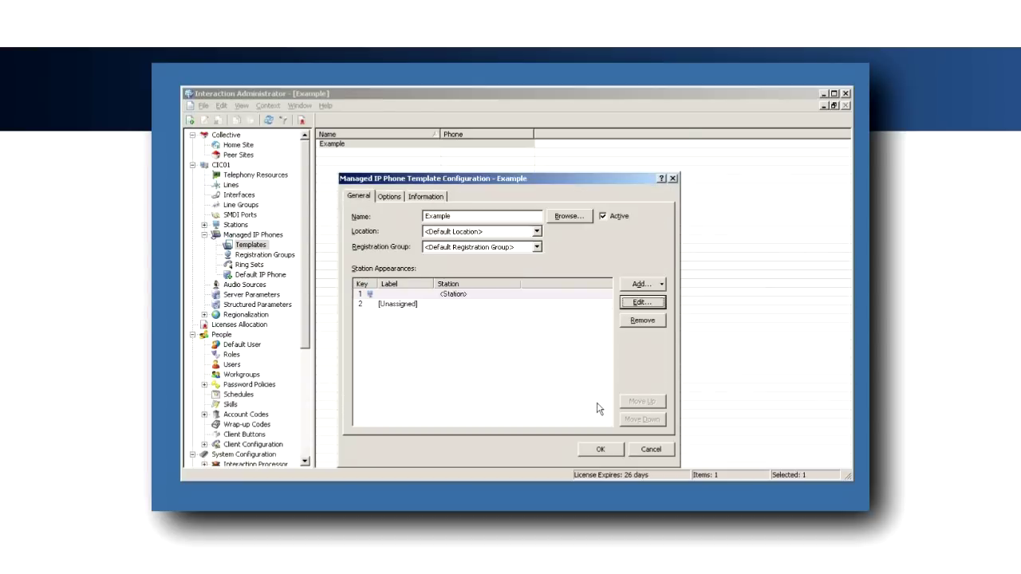
pyautogui.click(601, 449)
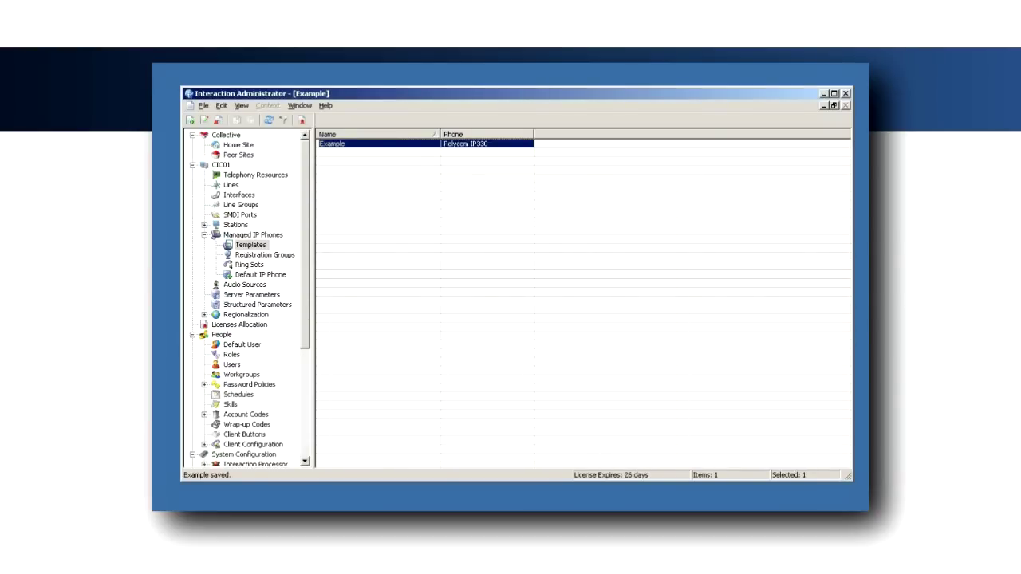
pyautogui.click(450, 325)
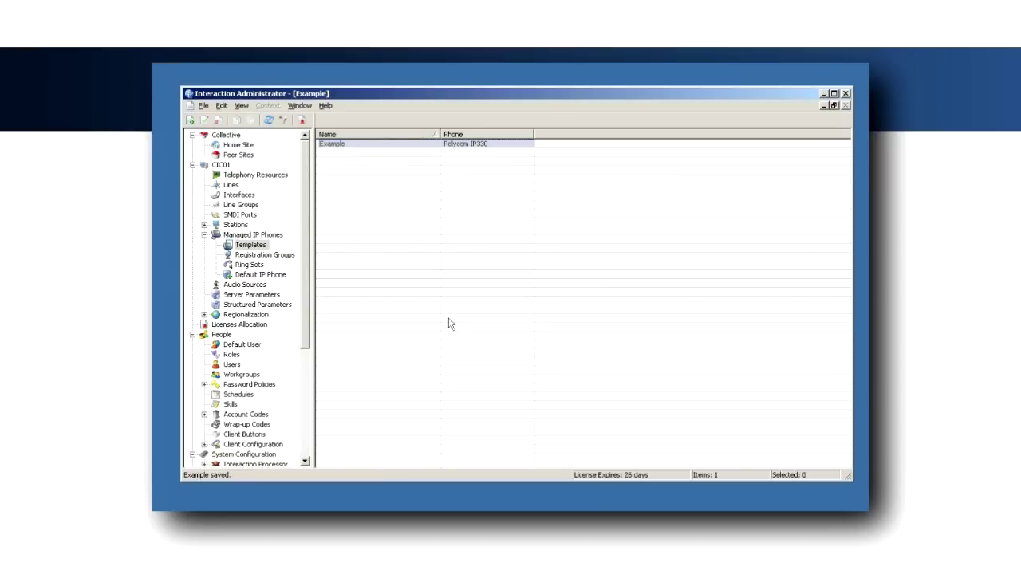
# Step: Create managed IP phone Example with its first station labelled 2000, extension 2000
pyautogui.click(269, 236)
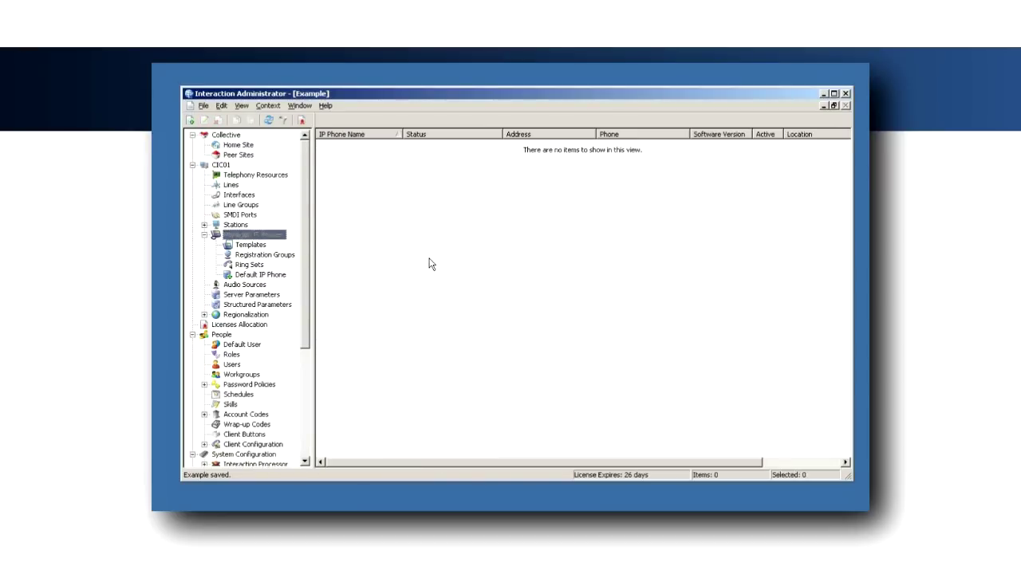
pyautogui.rightClick(429, 258)
pyautogui.click(450, 265)
pyautogui.write('Example')
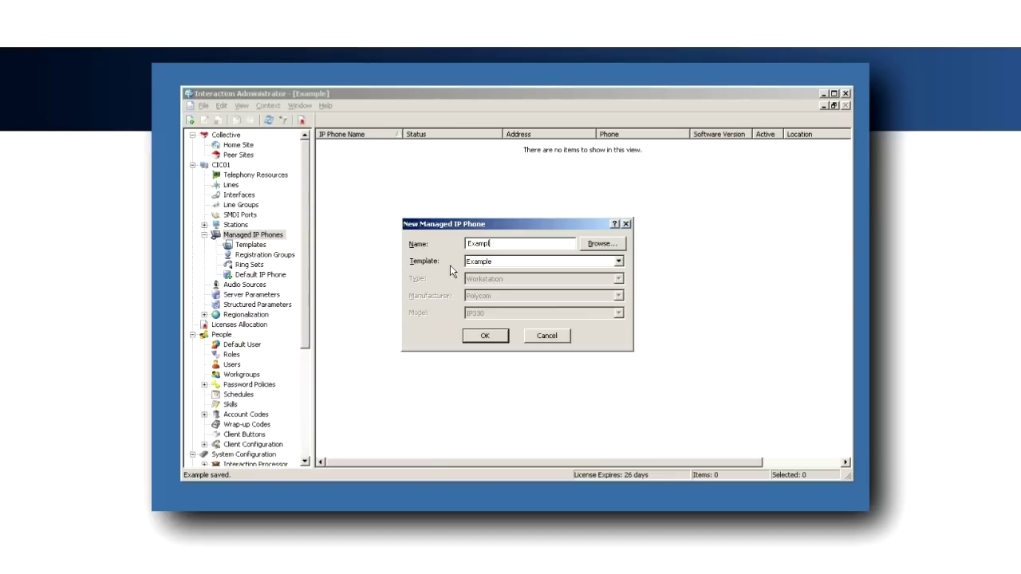
pyautogui.press('Return')
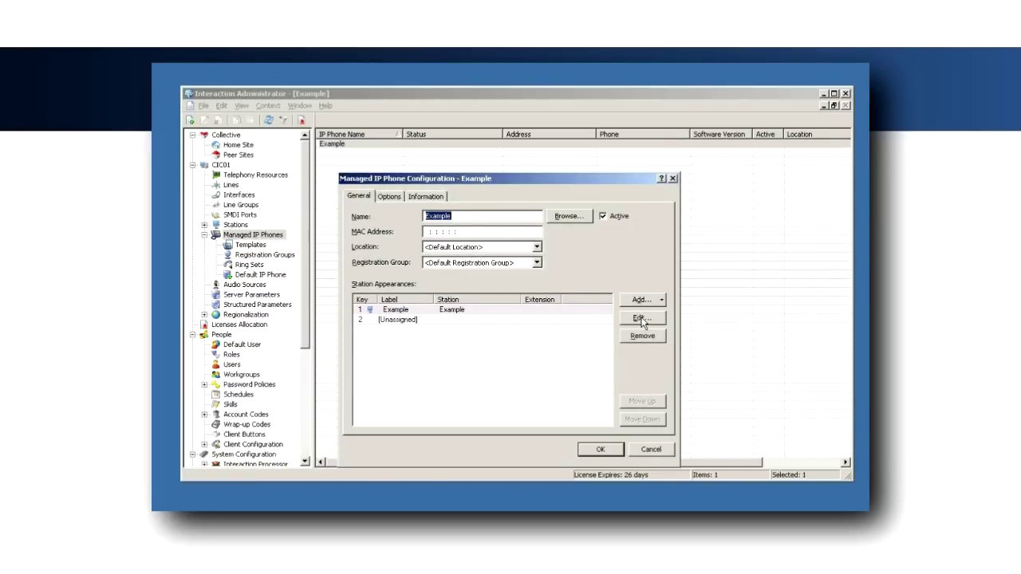
pyautogui.click(642, 318)
pyautogui.write('2000')
pyautogui.press('Tab')
pyautogui.press('Tab')
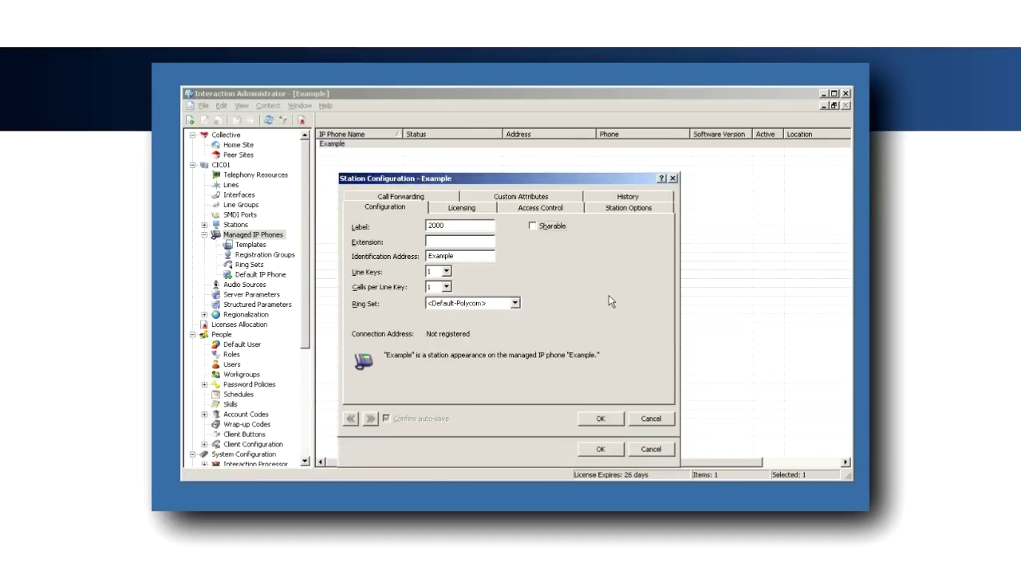
pyautogui.write('2000')
pyautogui.click(601, 419)
pyautogui.click(600, 451)
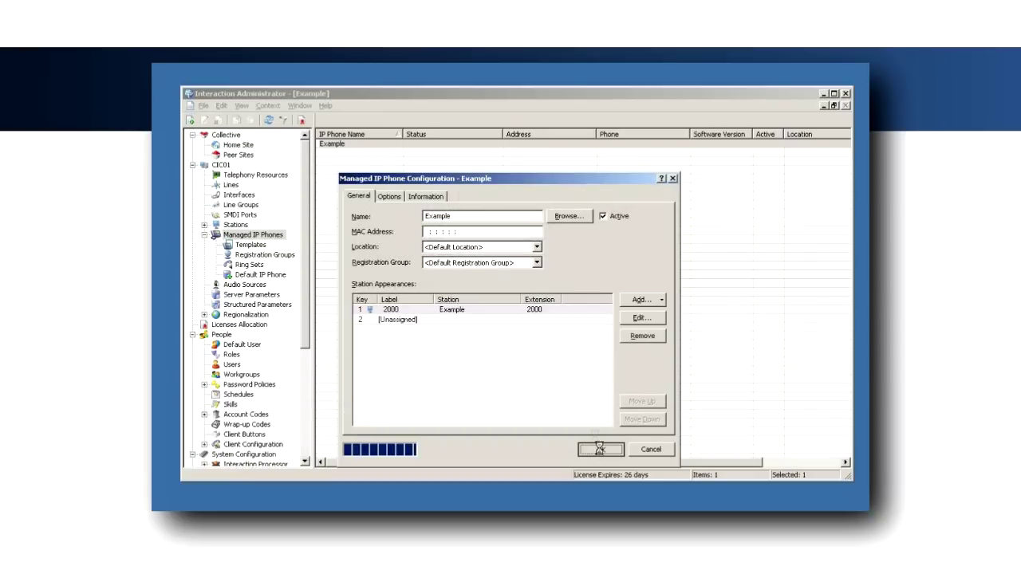
# Step: Set the Example user's default workstation to the Example phone
pyautogui.click(232, 365)
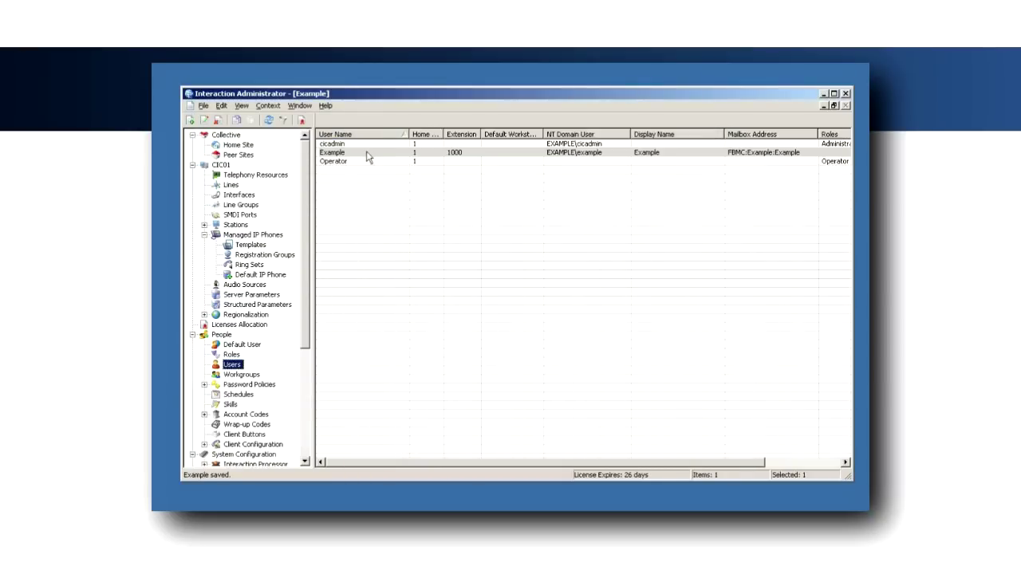
pyautogui.doubleClick(372, 153)
pyautogui.click(659, 276)
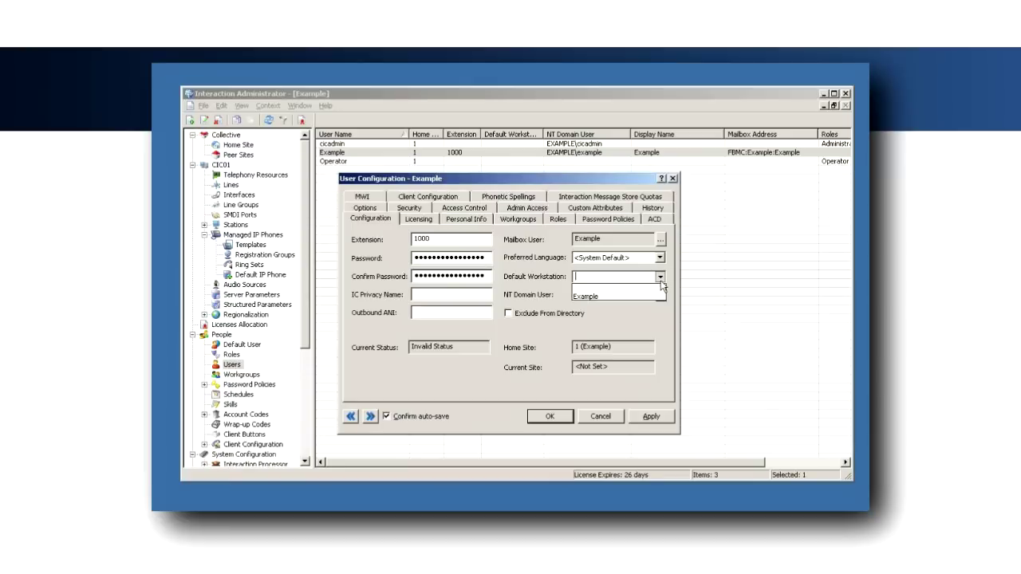
pyautogui.click(604, 291)
pyautogui.click(549, 417)
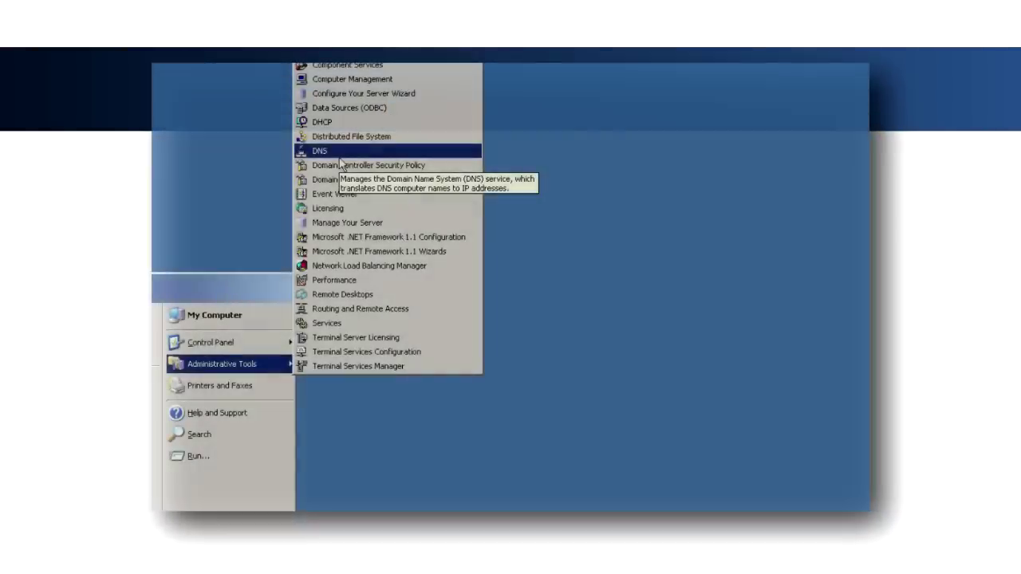
# Step: In DNS Management, delete the cic01 host record at 10.0.0.101 from the example.local zone
pyautogui.click(339, 156)
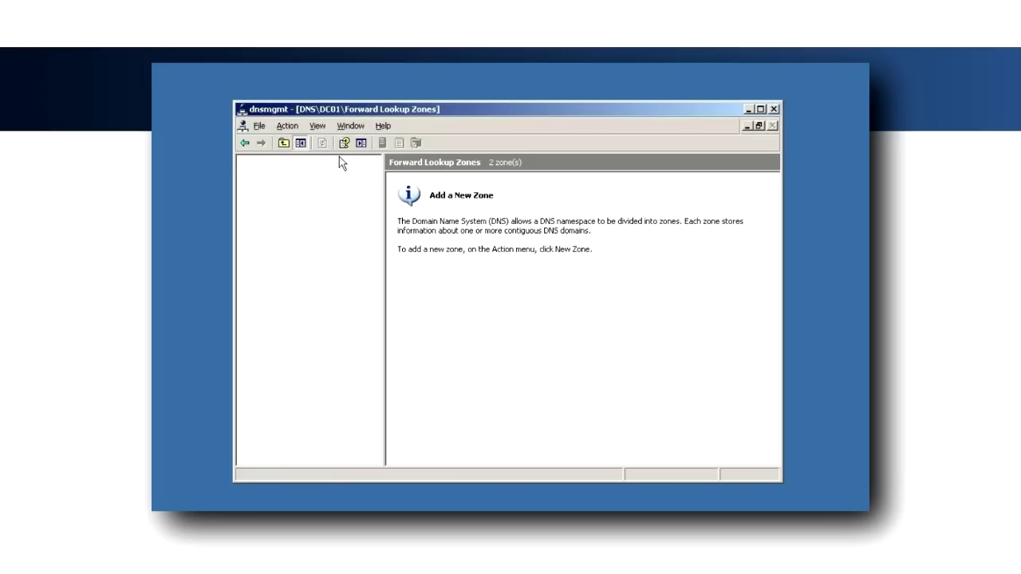
pyautogui.click(259, 184)
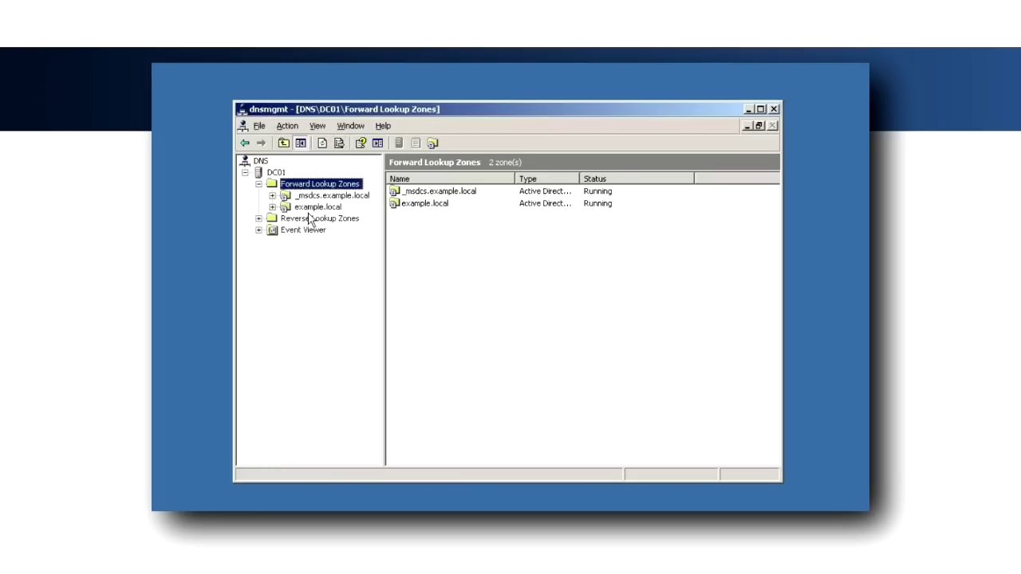
pyautogui.click(317, 208)
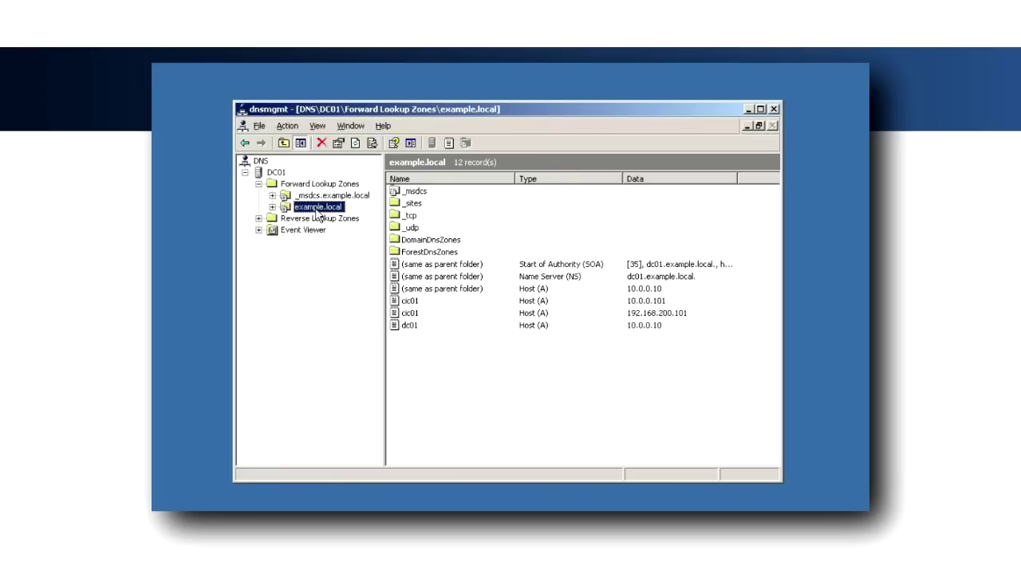
pyautogui.click(407, 303)
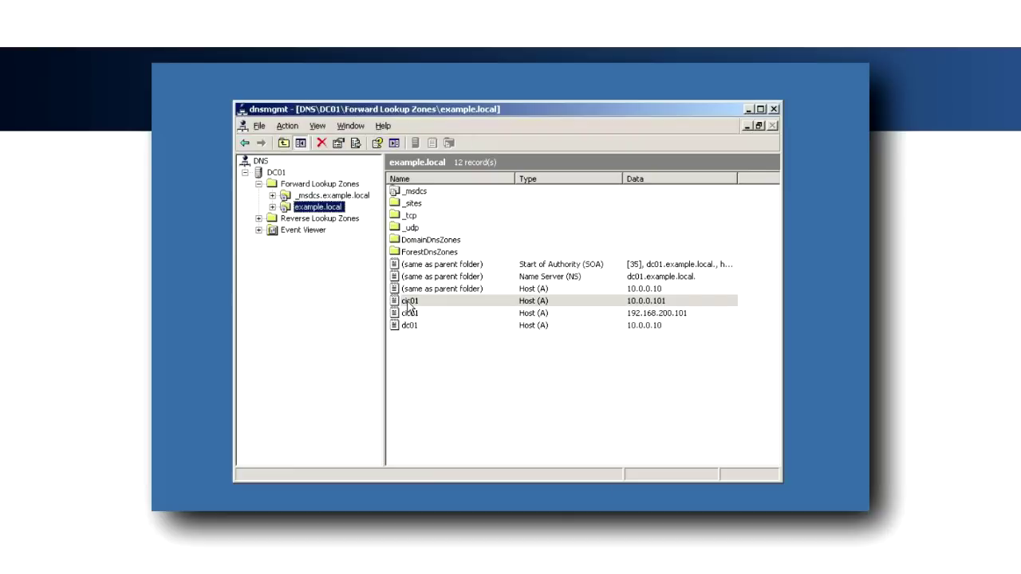
pyautogui.rightClick(408, 306)
pyautogui.click(425, 308)
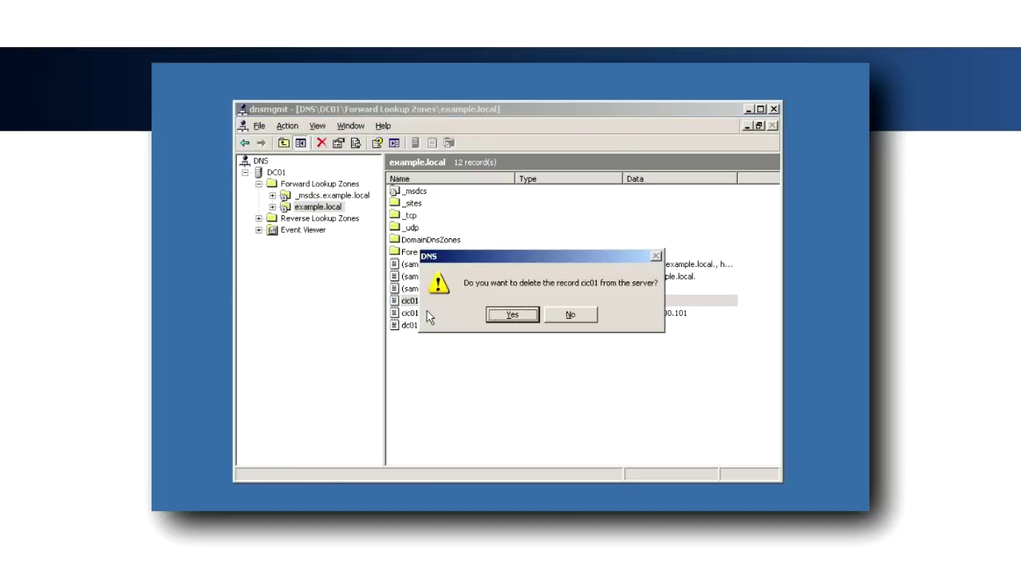
pyautogui.click(513, 315)
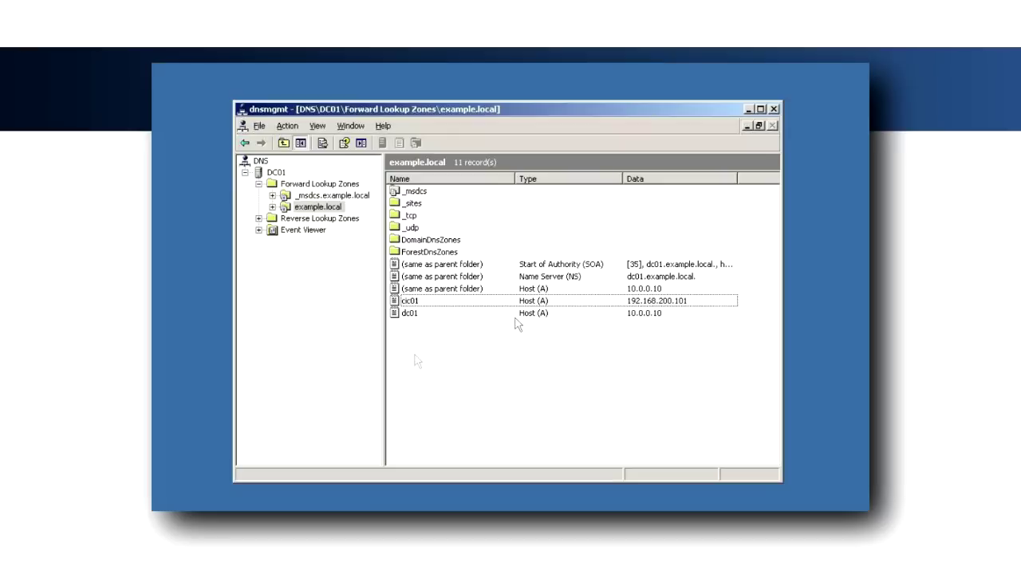
pyautogui.rightClick(303, 186)
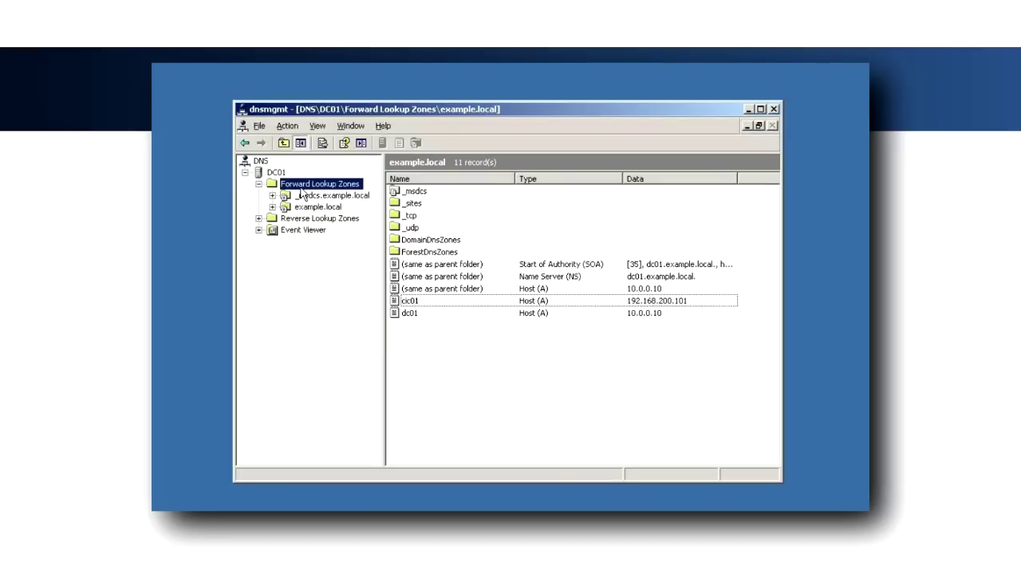
# Step: Create an Active Directory-integrated primary forward zone phones.local with secure-only dynamic updates
pyautogui.click(323, 199)
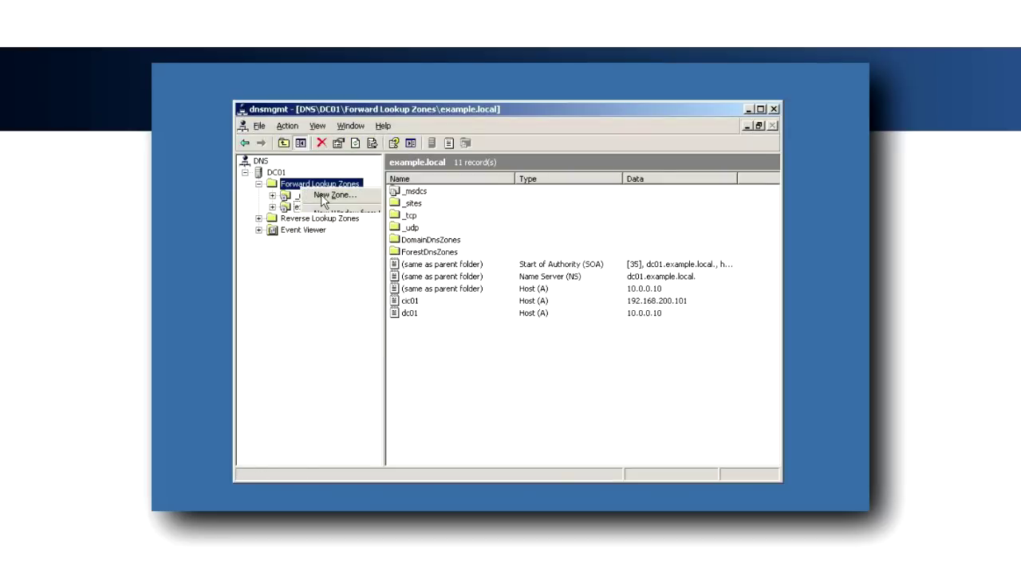
pyautogui.click(447, 372)
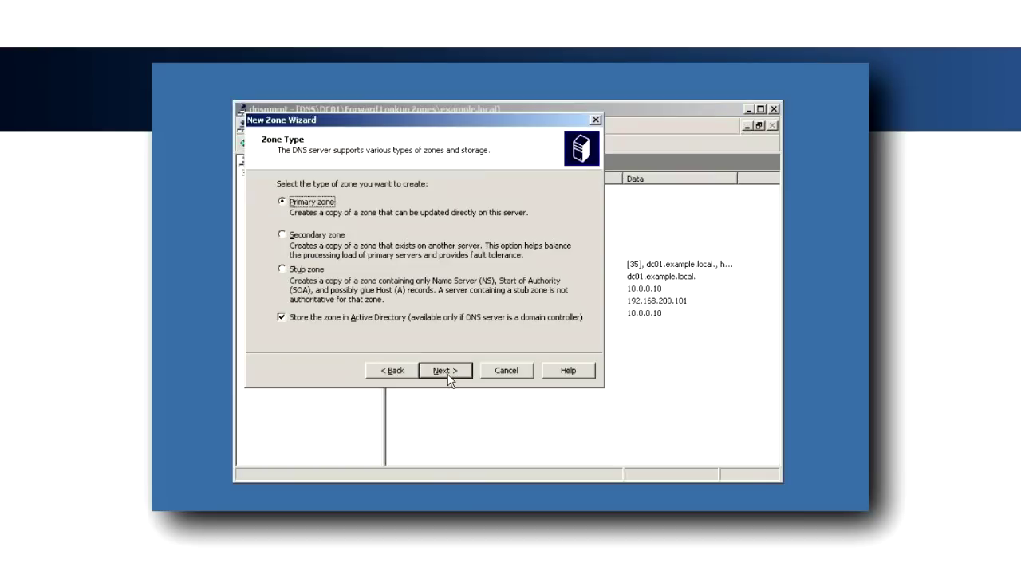
pyautogui.click(447, 372)
pyautogui.click(448, 372)
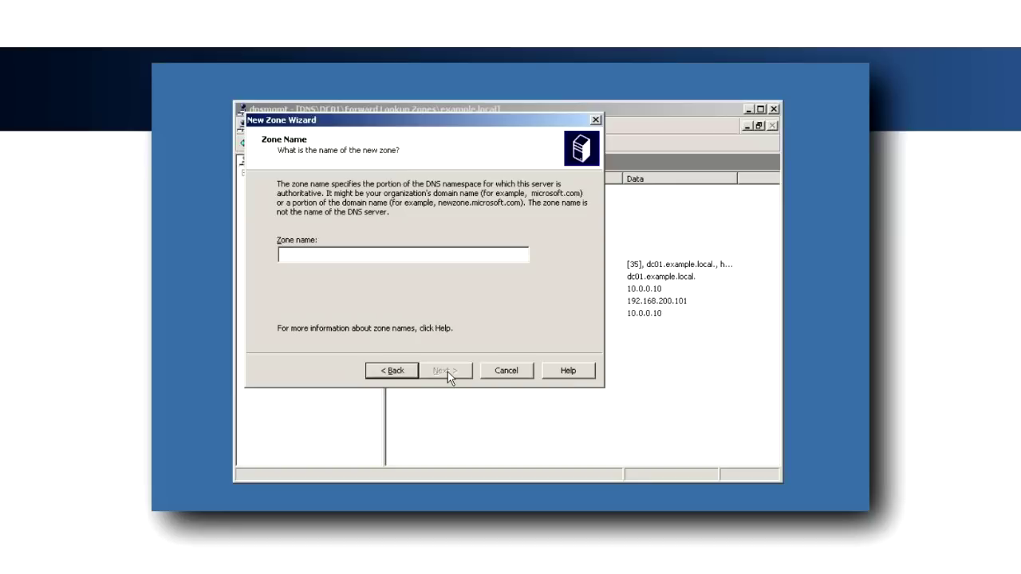
pyautogui.write('phones.lo')
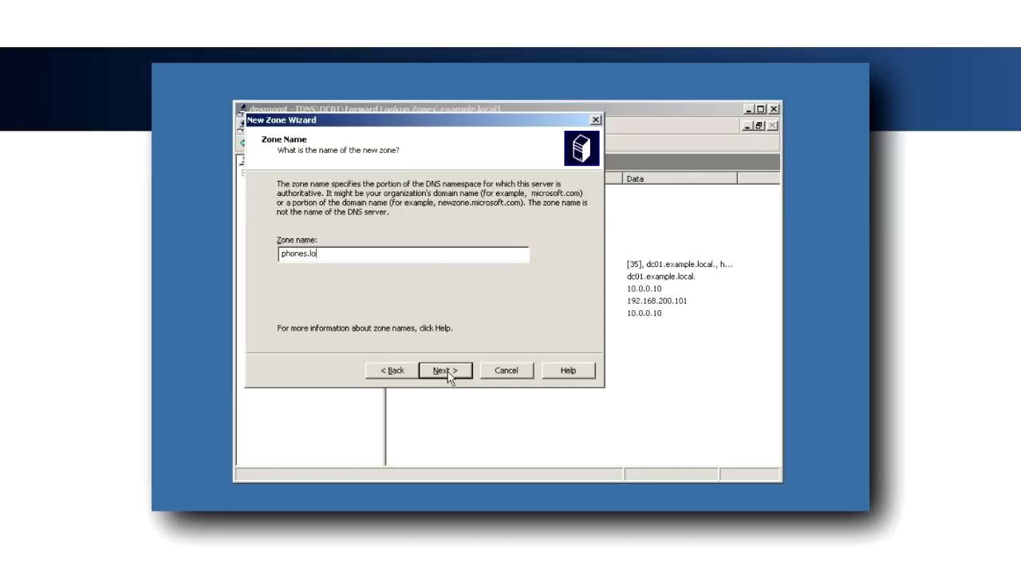
pyautogui.write('cal')
pyautogui.click(446, 371)
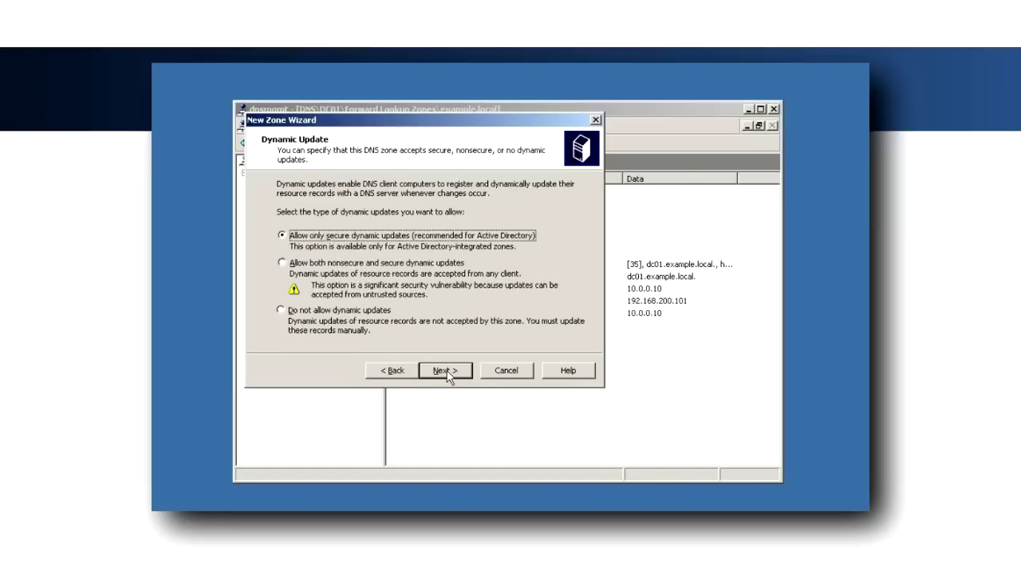
pyautogui.click(447, 371)
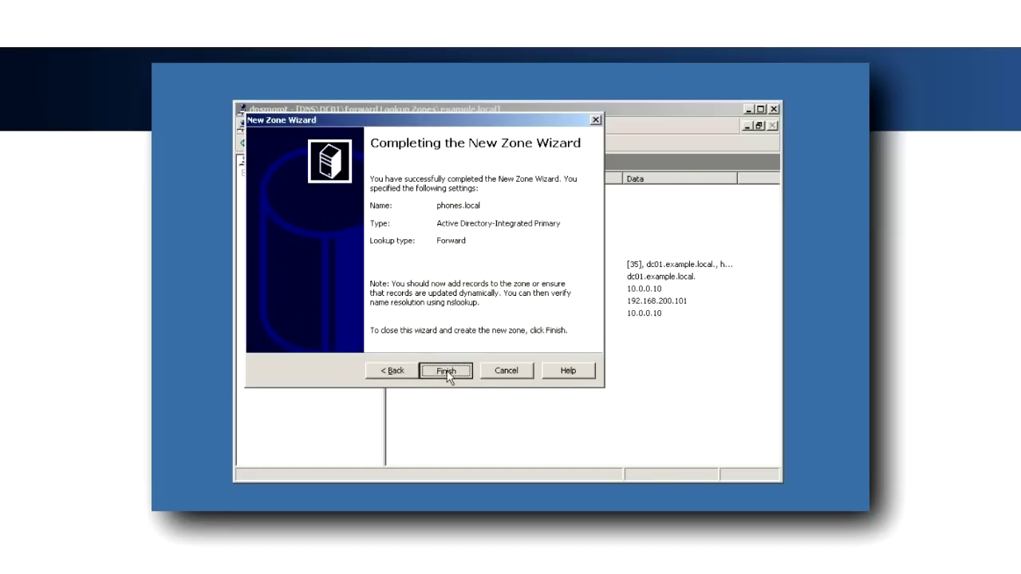
pyautogui.click(447, 371)
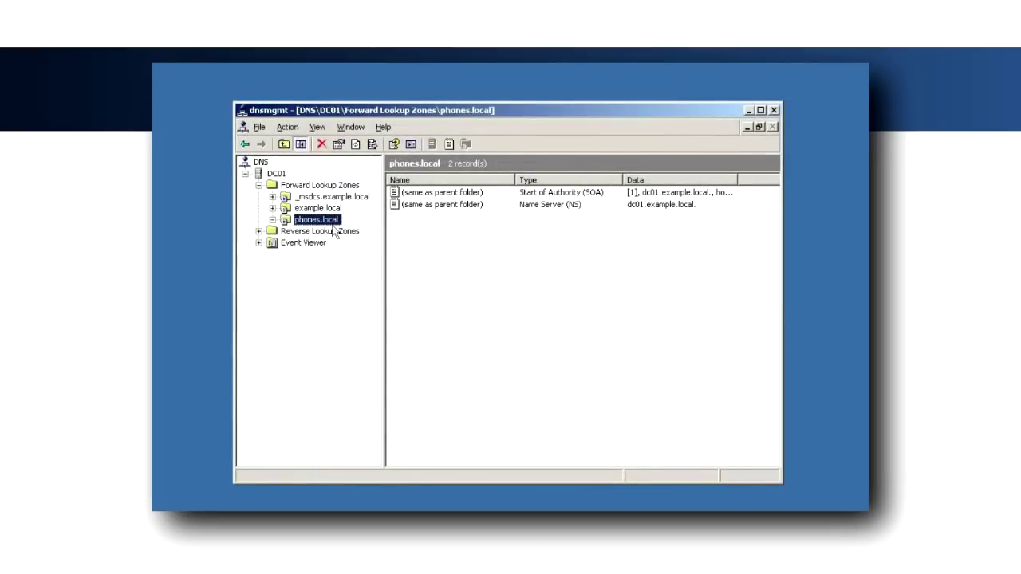
pyautogui.rightClick(308, 223)
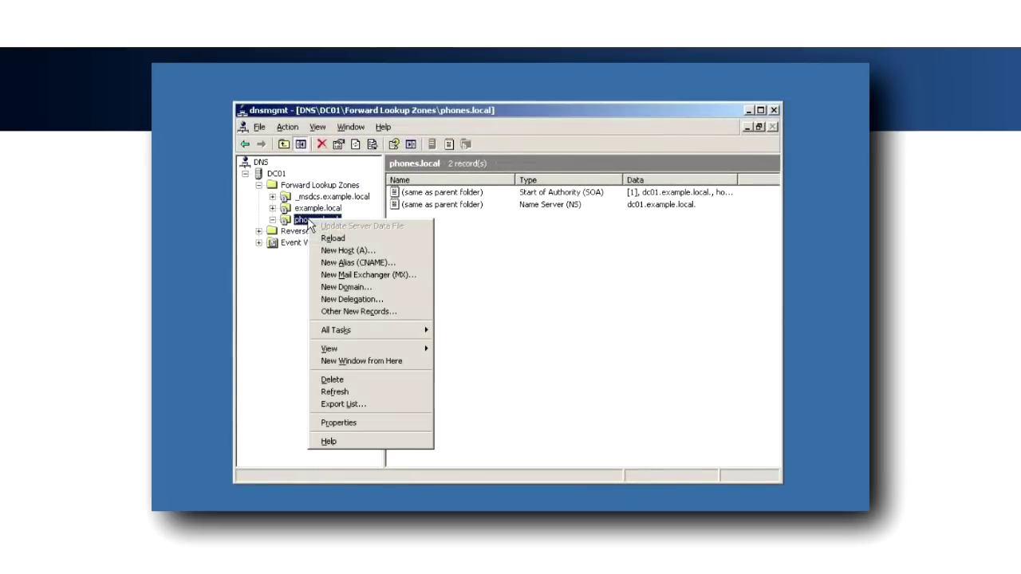
# Step: Add a _sip SRV record over TCP on port 8060 pointing to cic01.phones.local
pyautogui.click(356, 313)
pyautogui.press('s')
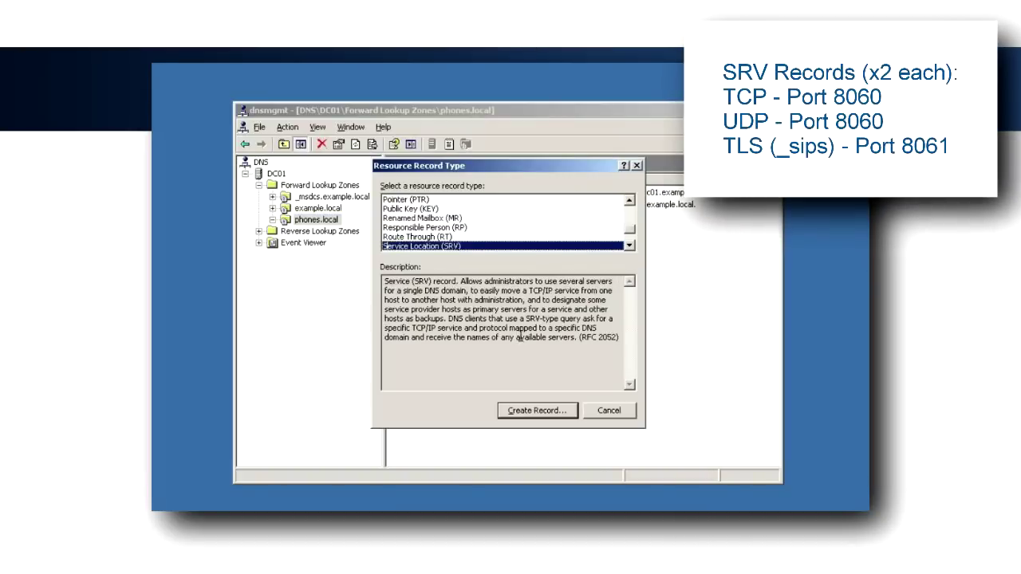
pyautogui.click(537, 412)
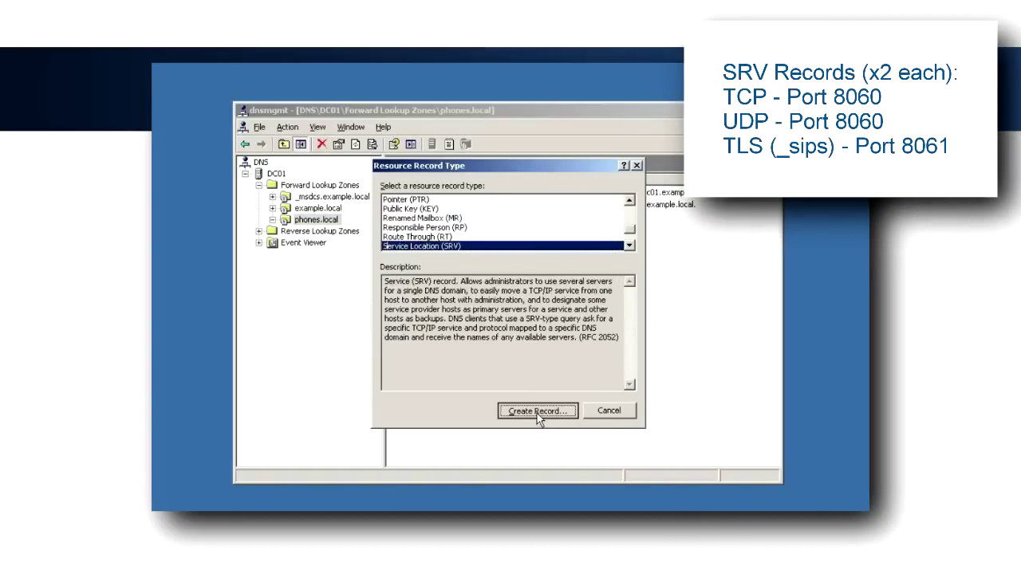
pyautogui.press('Tab')
pyautogui.write('_sip')
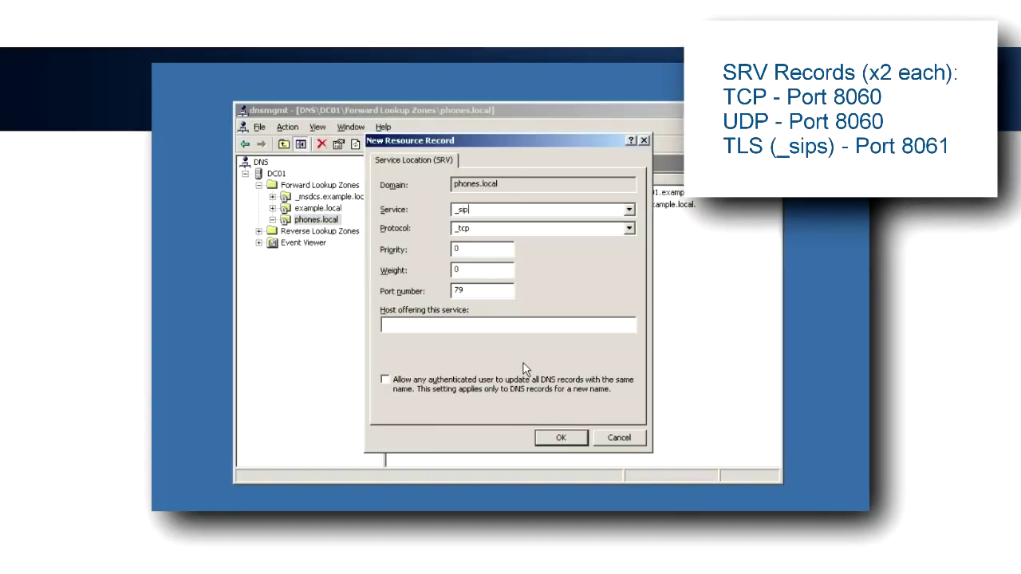
pyautogui.moveTo(484, 296); pyautogui.dragTo(421, 290)
pyautogui.write('8060')
pyautogui.write('dc01.phones')
pyautogui.write('.l')
pyautogui.write('ocal.')
pyautogui.press('Return')
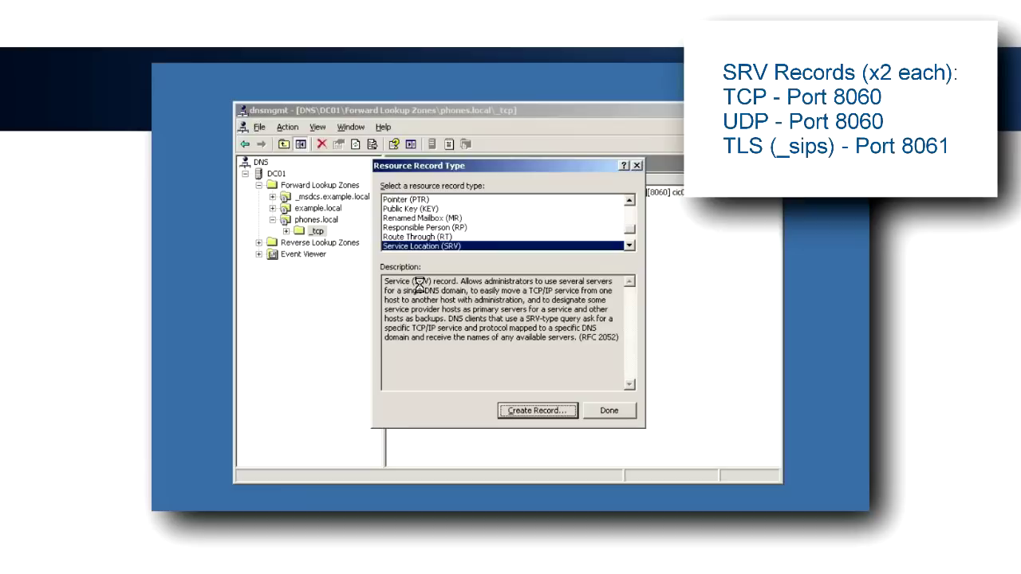
# Step: Add a second _sip SRV record on port 8060 pointing to cic02.phones.local
pyautogui.click(540, 411)
pyautogui.press('Tab')
pyautogui.write('_sip')
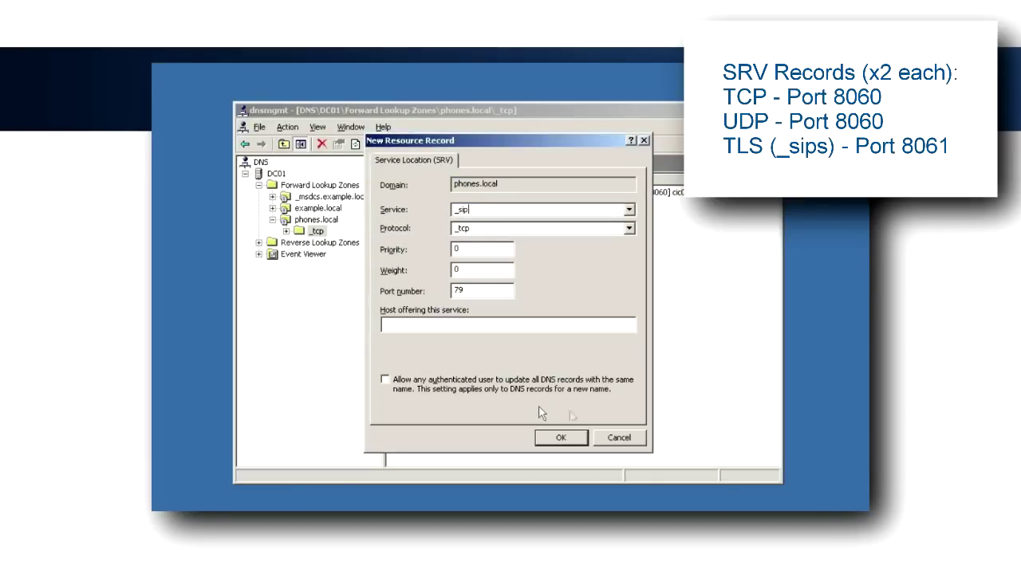
pyautogui.doubleClick(470, 292)
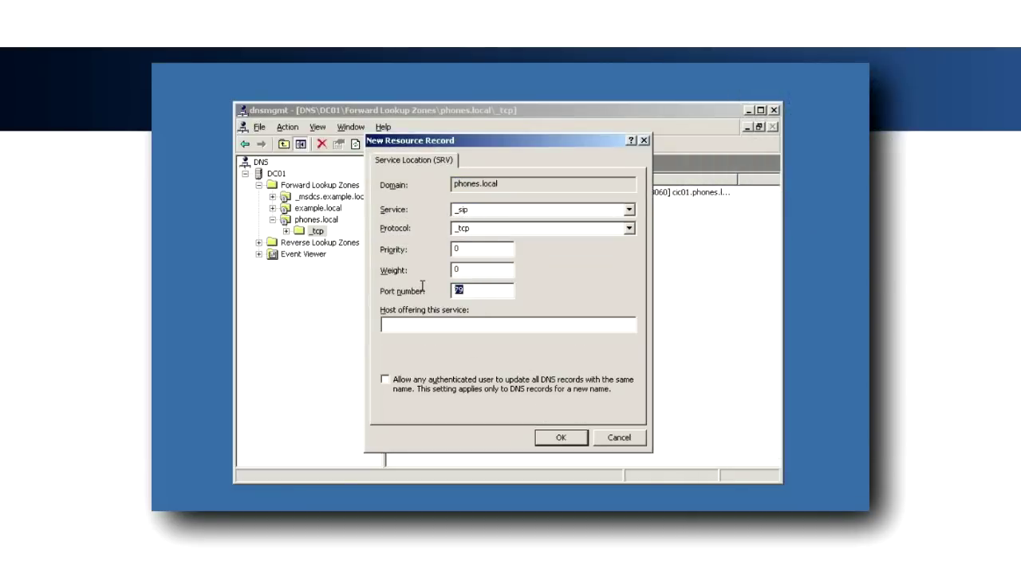
pyautogui.write('8060')
pyautogui.press('Tab')
pyautogui.write('cic02.phones.local.')
pyautogui.click(559, 438)
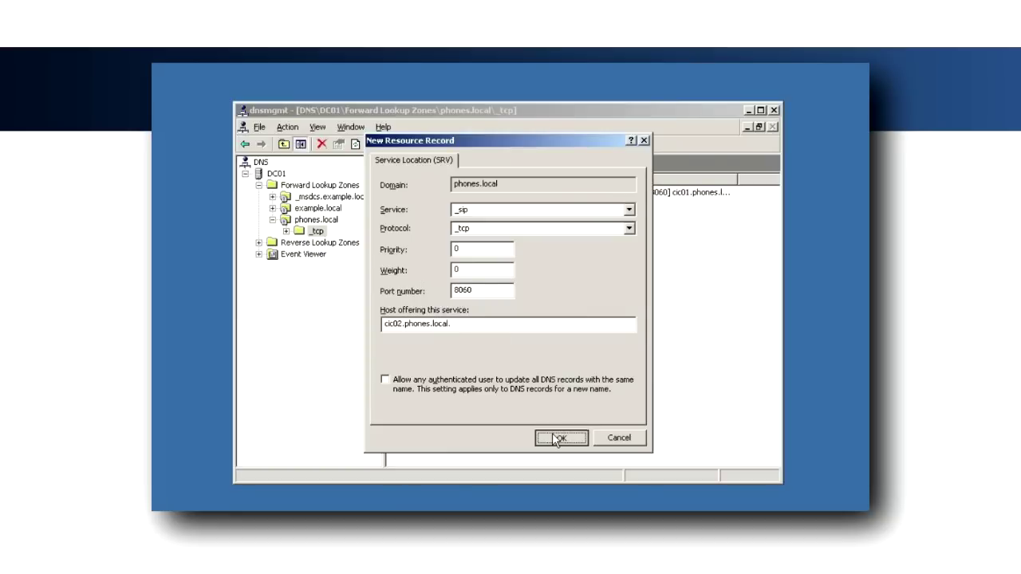
pyautogui.click(608, 410)
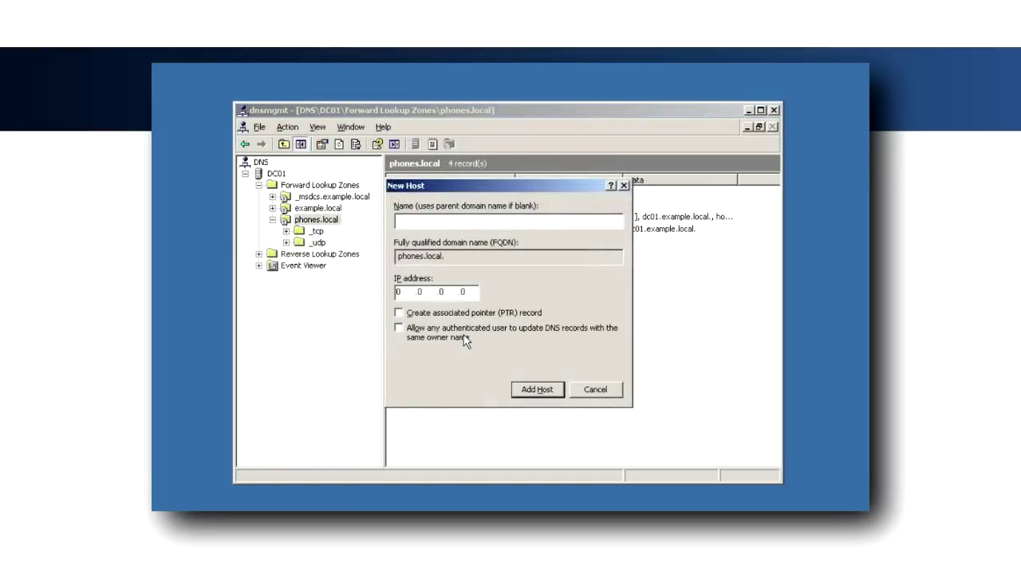
# Step: Add phones.local host records cic01 at 10.0.0.101 and provision at 10.0.0.102
pyautogui.write('cic01')
pyautogui.write('10.0.0.')
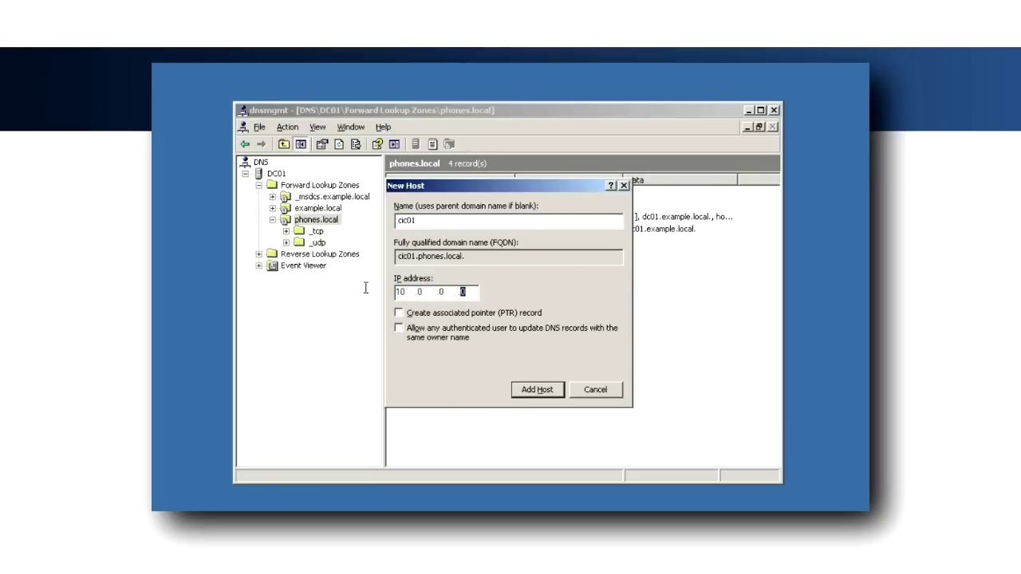
pyautogui.write('101')
pyautogui.click(539, 390)
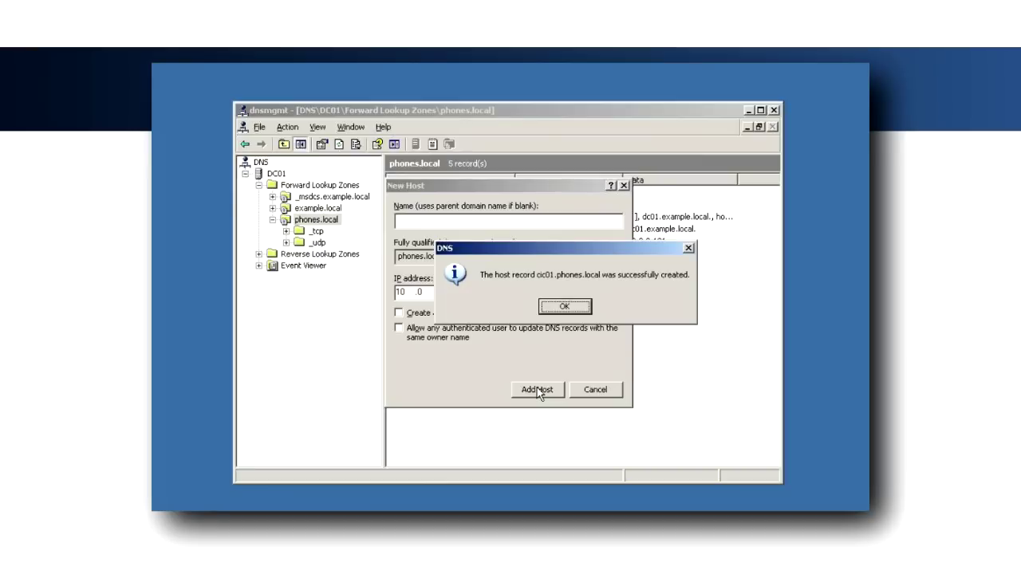
pyautogui.click(558, 308)
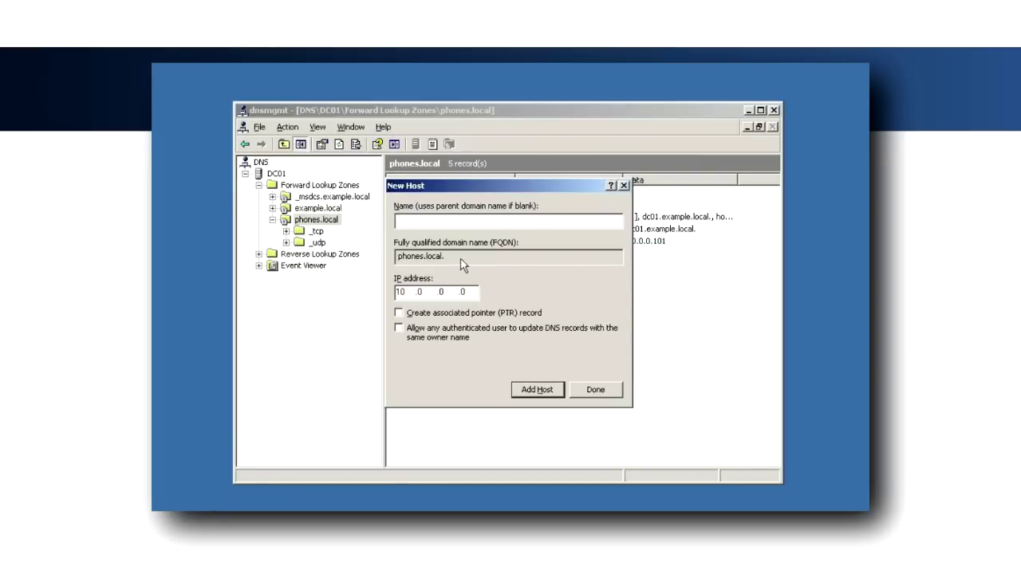
pyautogui.write('cic02')
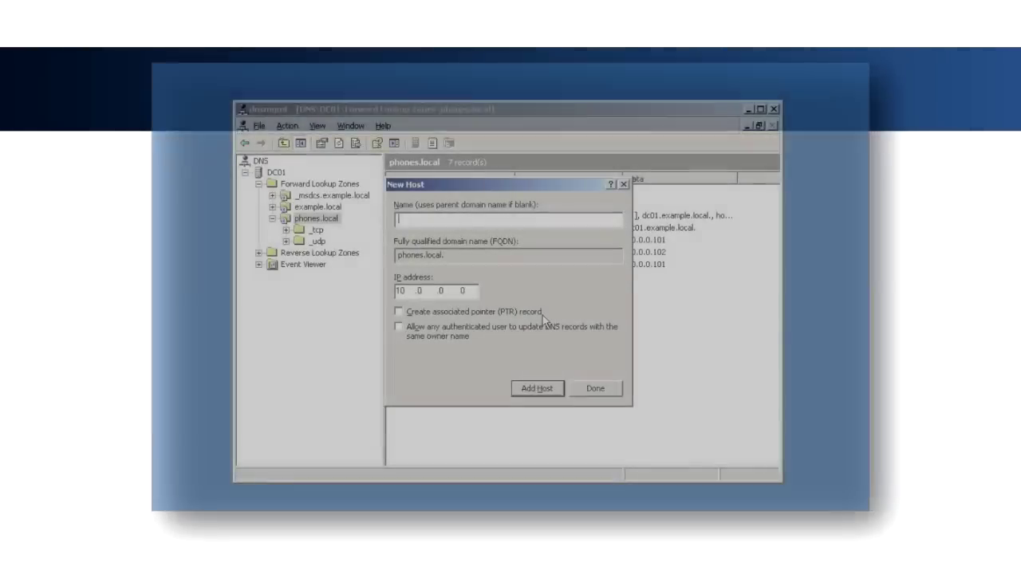
pyautogui.write('provision')
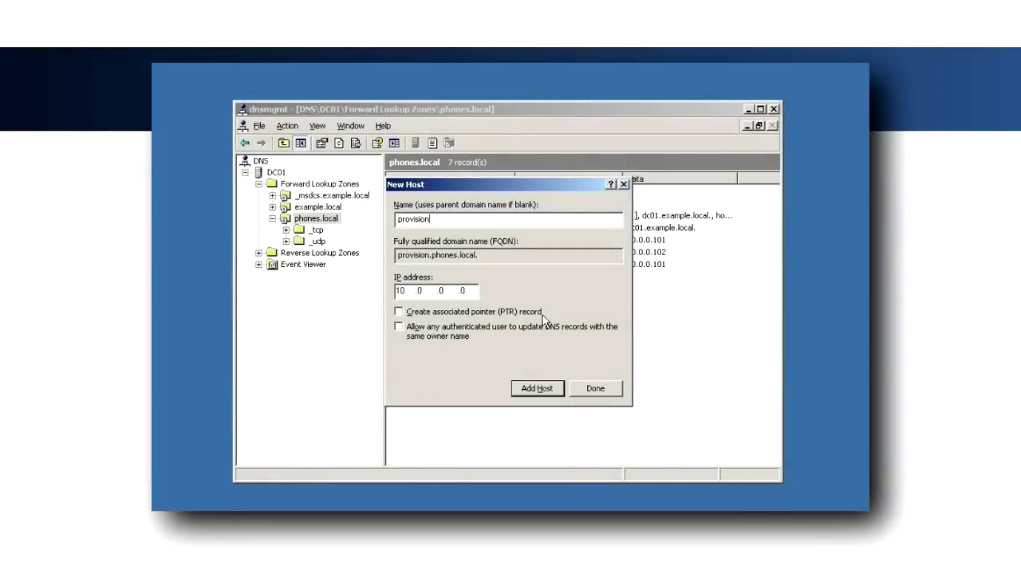
pyautogui.click(460, 291)
pyautogui.write('102')
pyautogui.click(536, 388)
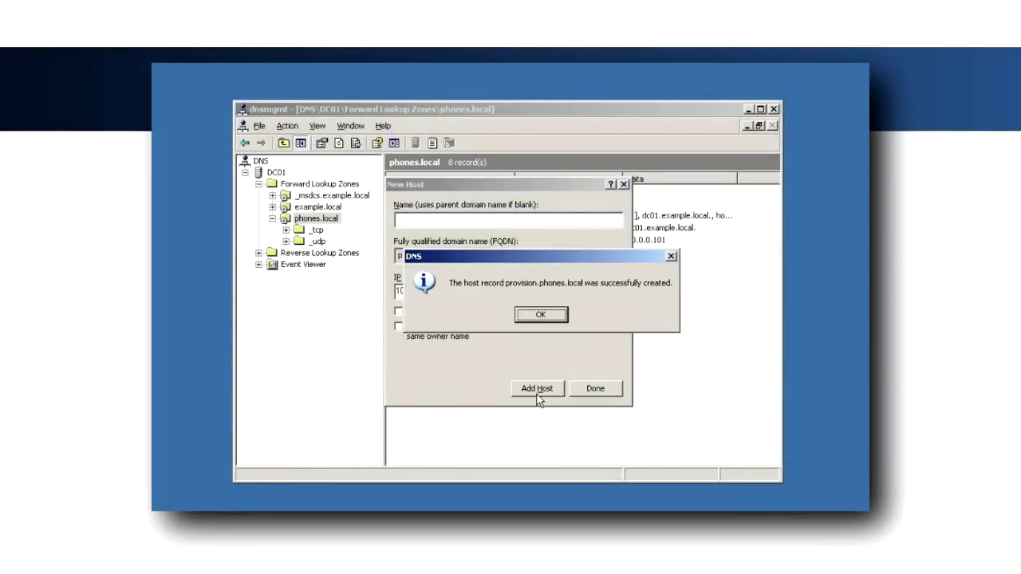
pyautogui.click(552, 319)
pyautogui.click(594, 390)
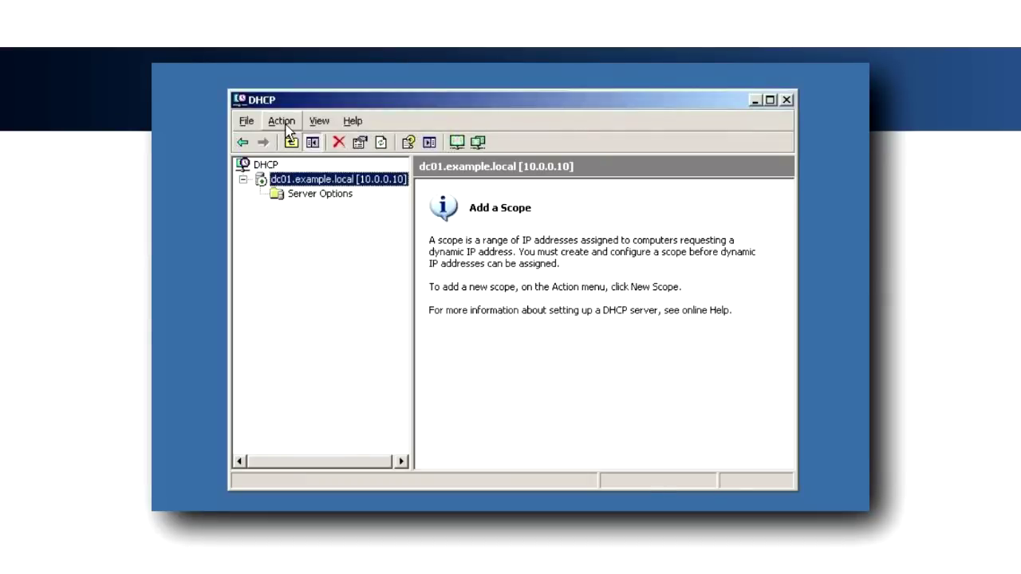
# Step: Create the Phones scope for 10.0.0.100–10.0.0.199, leaving its DHCP options to configure later
pyautogui.click(281, 121)
pyautogui.click(303, 162)
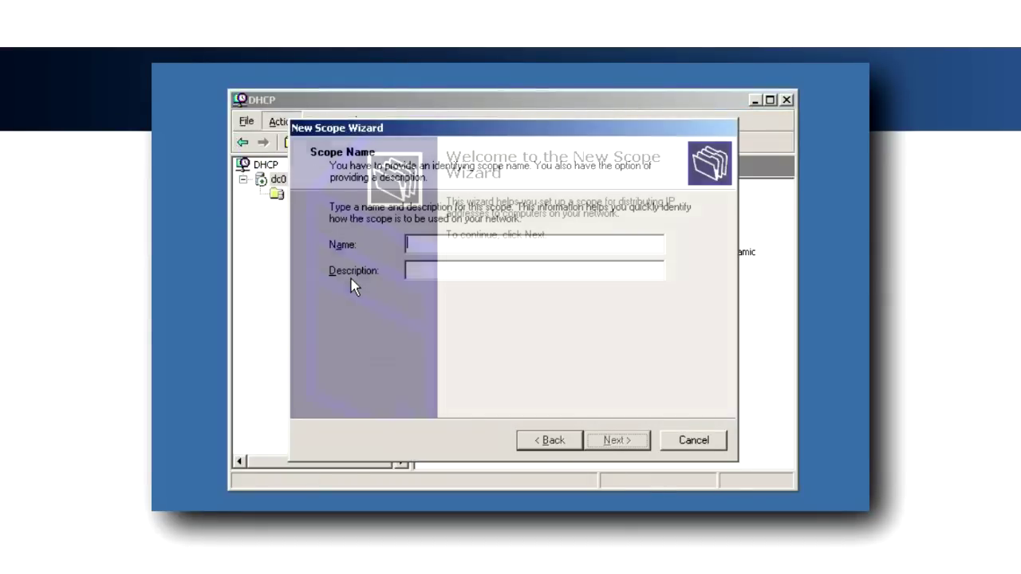
pyautogui.write('Pri')
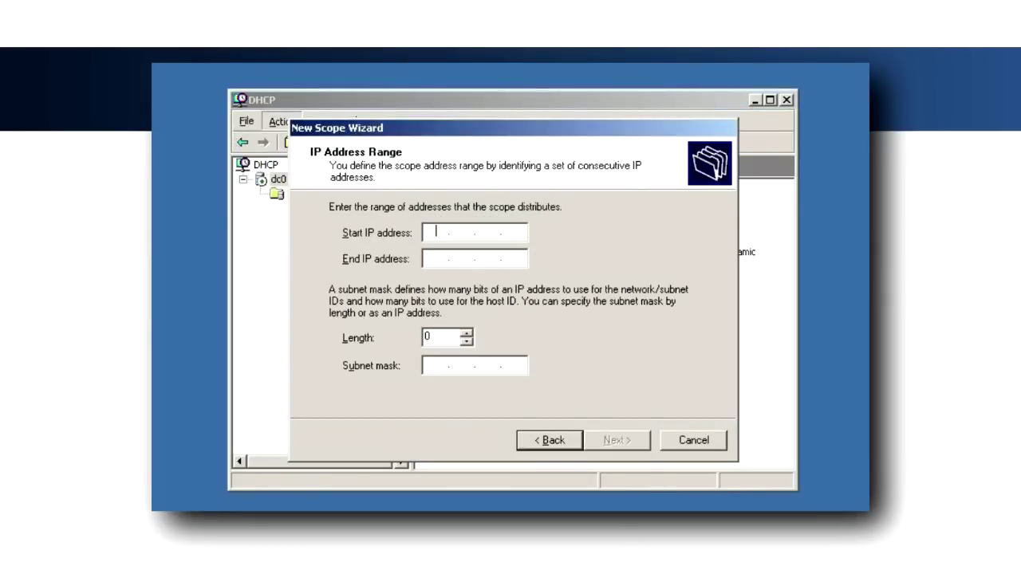
pyautogui.write('10.0.0.100')
pyautogui.press('Tab')
pyautogui.write('10 . ')
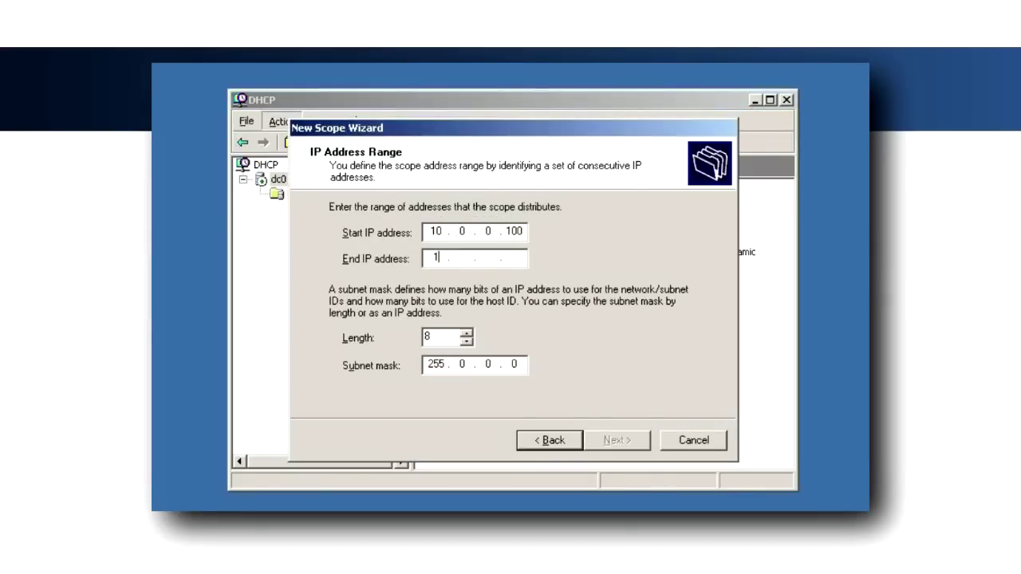
pyautogui.write('0 . 0 . 199')
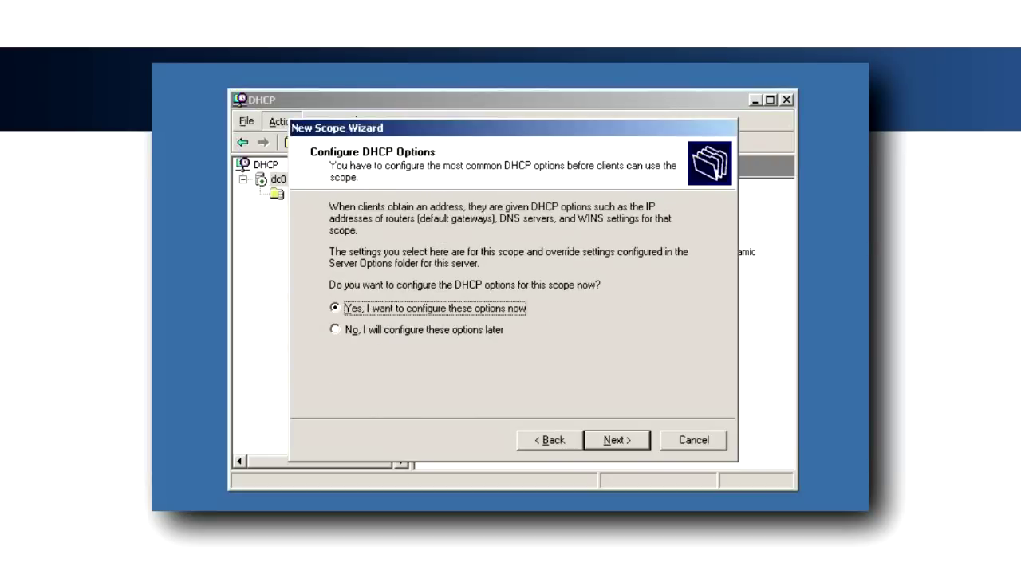
pyautogui.click(334, 330)
pyautogui.press('Return')
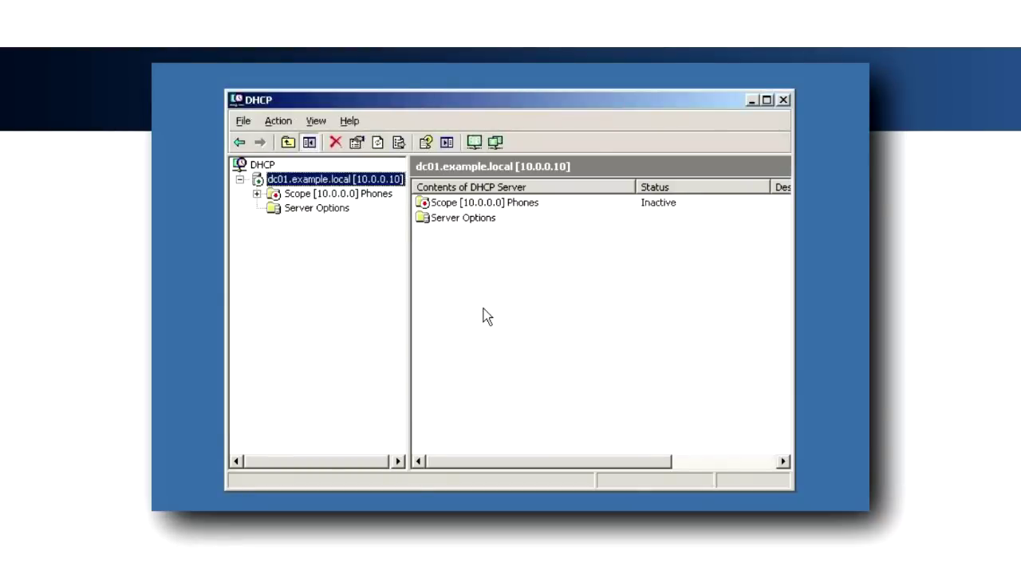
# Step: Define a new predefined option 'SIP Phone Provisioning' of type String with code 160
pyautogui.rightClick(327, 183)
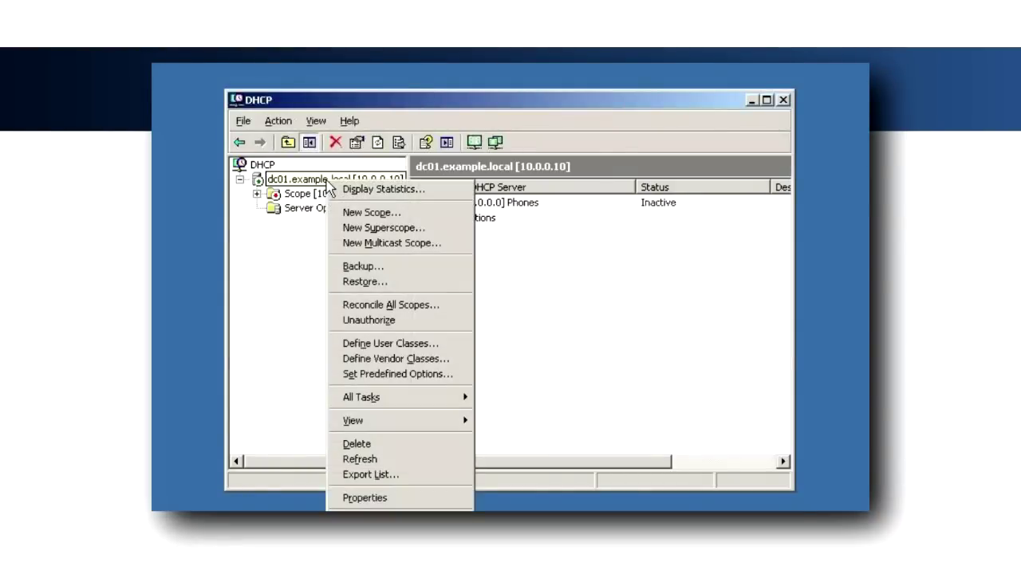
pyautogui.click(368, 372)
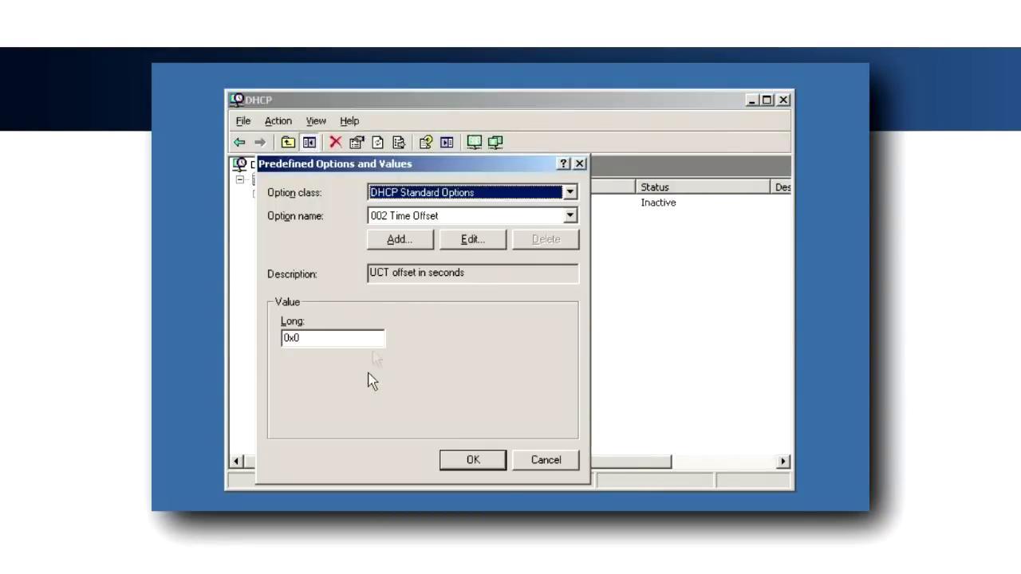
pyautogui.click(401, 241)
pyautogui.write('SIP Phone Provisioning')
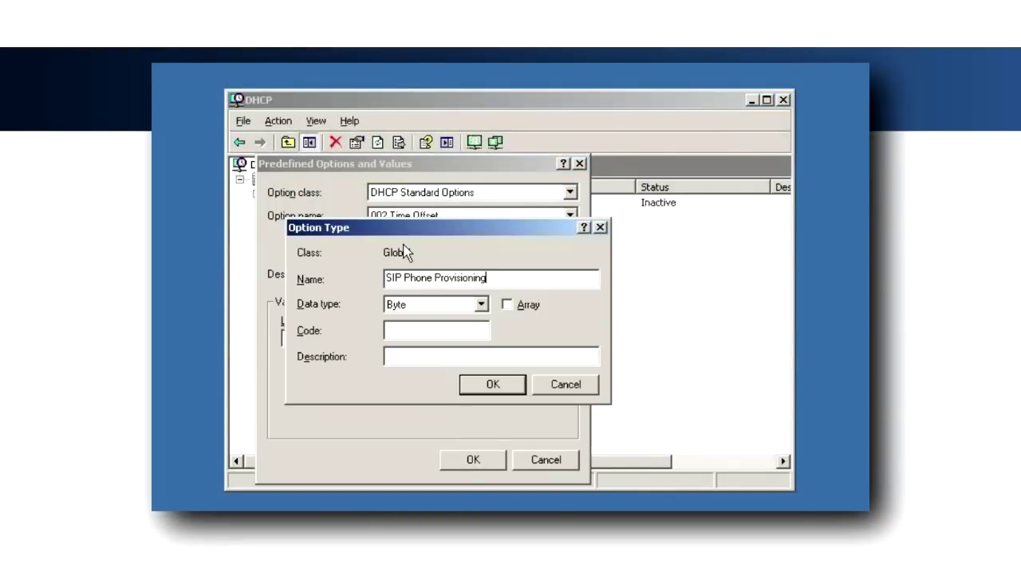
pyautogui.press('Tab')
pyautogui.press('s')
pyautogui.press('Tab')
pyautogui.press('Tab')
pyautogui.write('160')
pyautogui.press('Tab')
pyautogui.write('SIP Phone Provisioning')
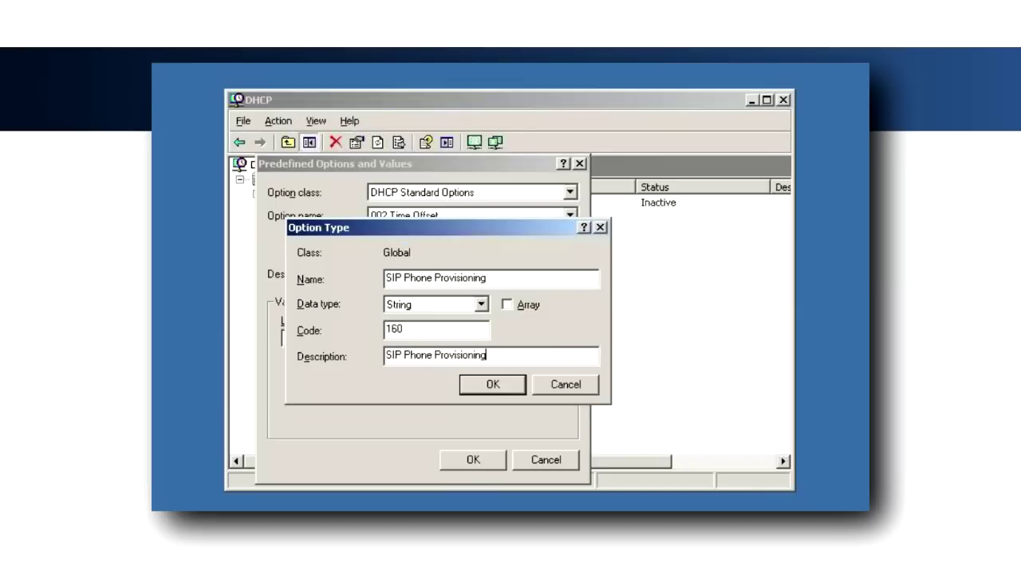
pyautogui.click(494, 391)
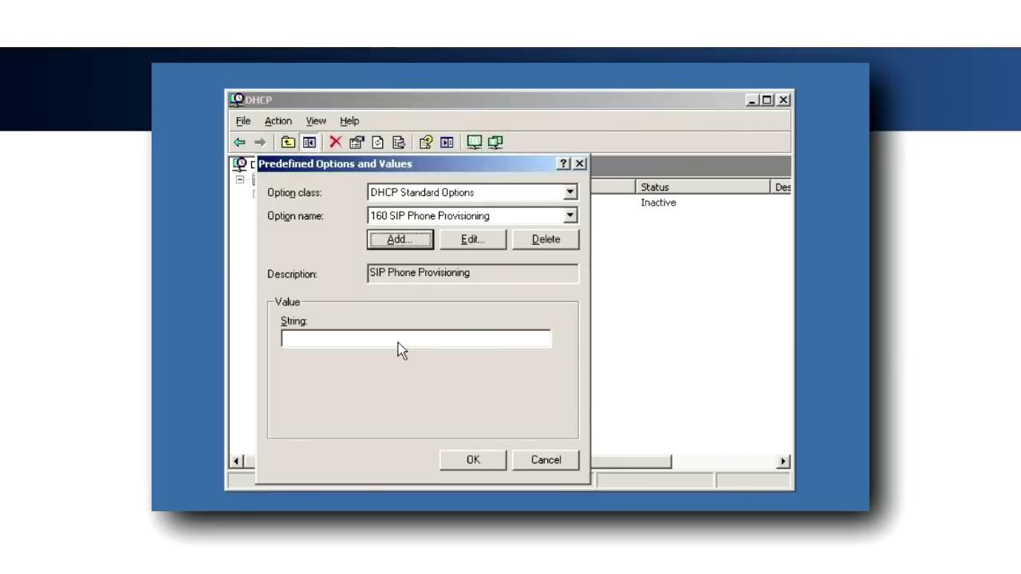
pyautogui.click(398, 343)
pyautogui.write('http://')
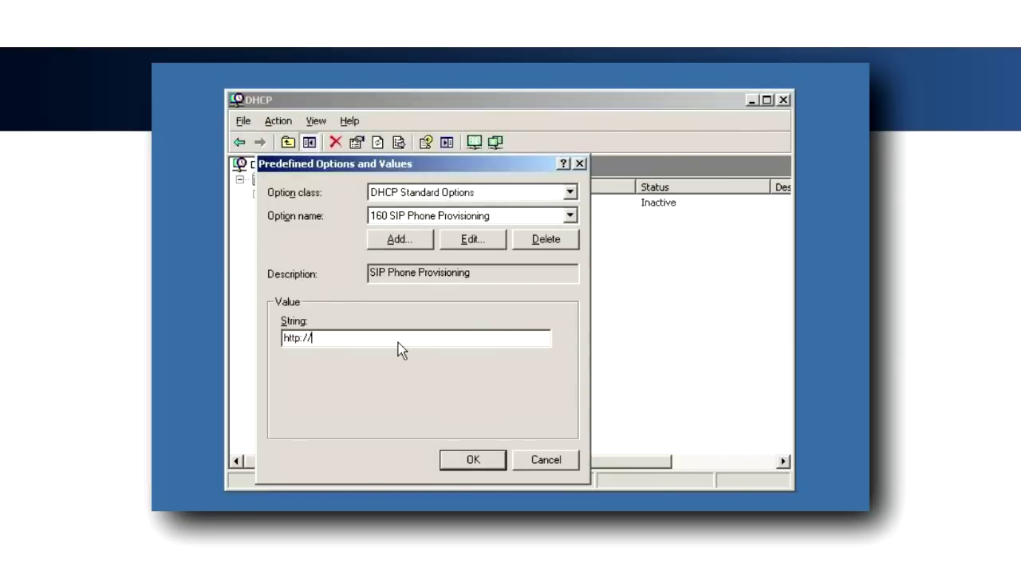
pyautogui.write('provision.phones.local:8088')
pyautogui.click(295, 338)
pyautogui.write('s')
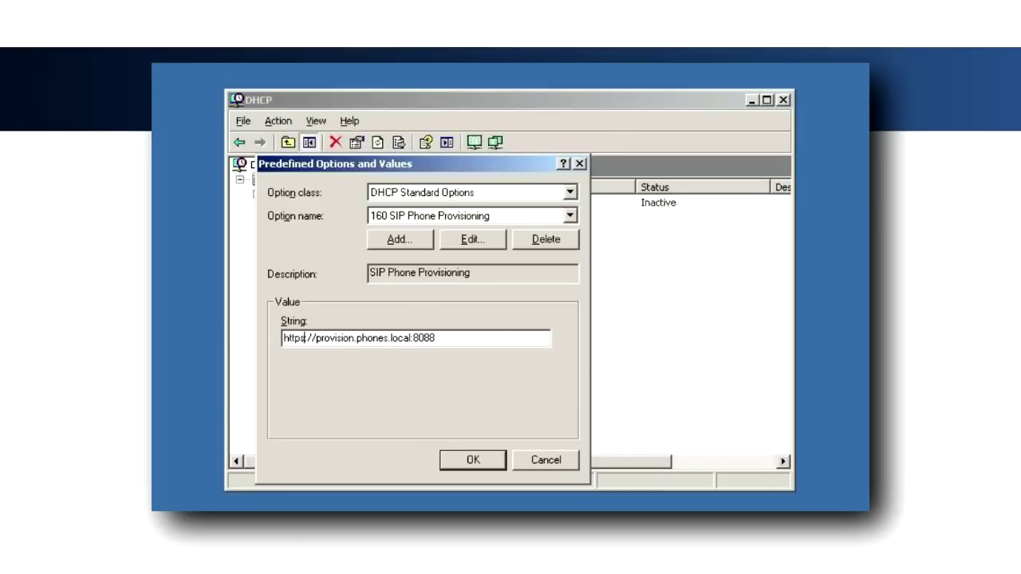
pyautogui.click(450, 338)
pyautogui.press('BackSpace')
pyautogui.write('9')
pyautogui.click(472, 461)
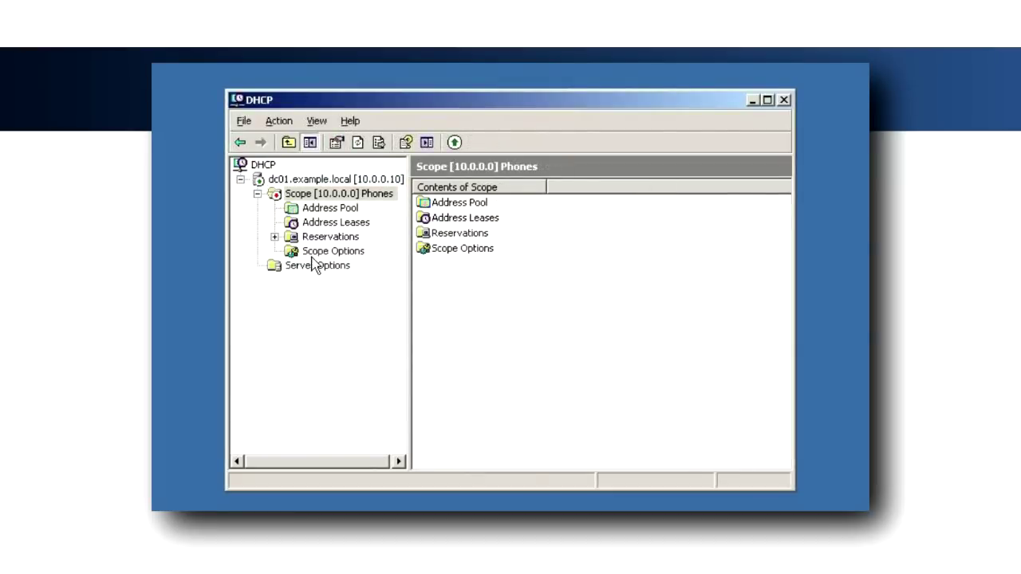
# Step: Enable scope option 002 Time Offset as ffffb9b0 and add router 10.0.0.1
pyautogui.click(315, 252)
pyautogui.rightClick(315, 253)
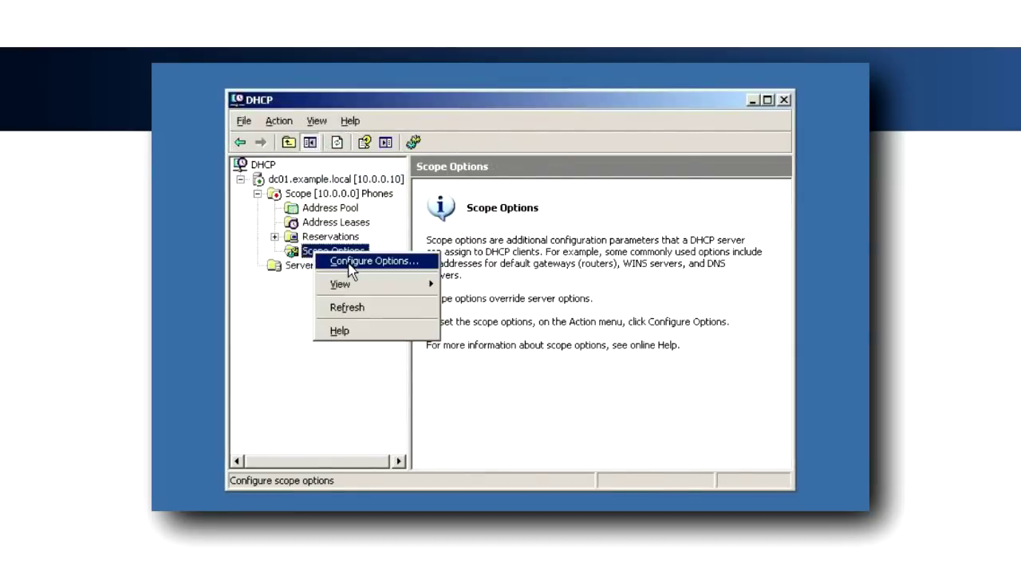
pyautogui.click(351, 262)
pyautogui.click(362, 172)
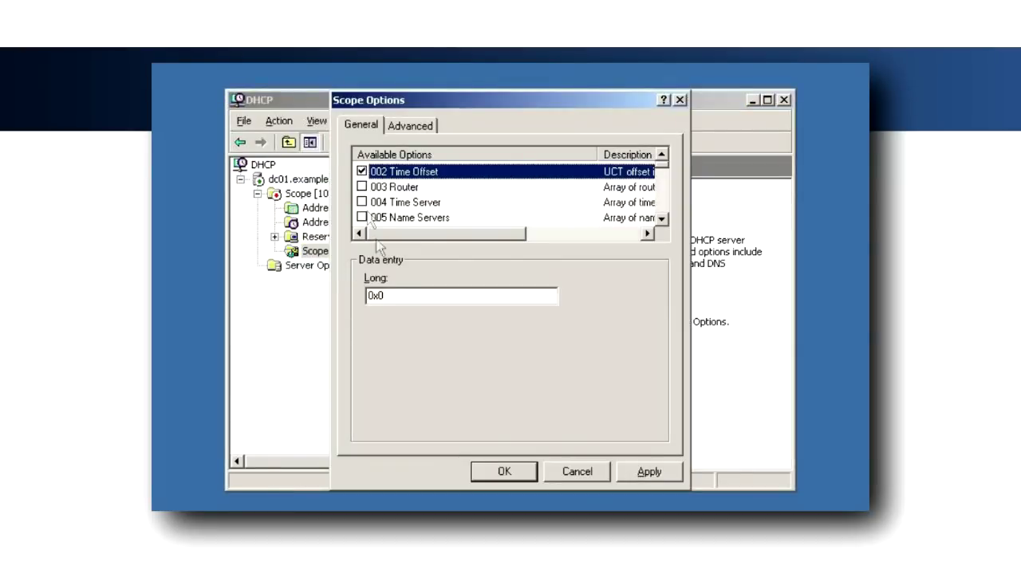
pyautogui.click(393, 299)
pyautogui.press('BackSpace')
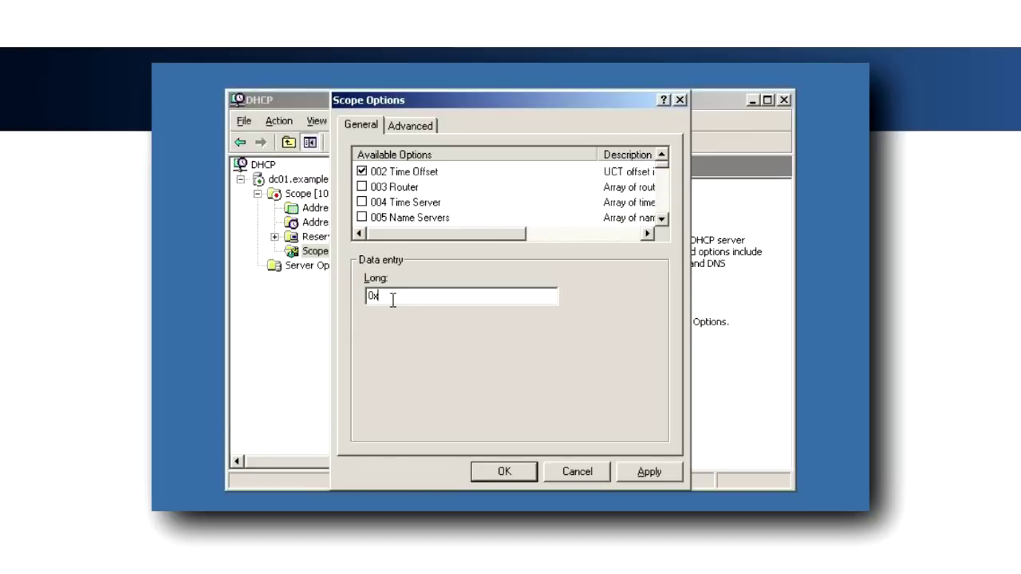
pyautogui.write('ffffb9b0')
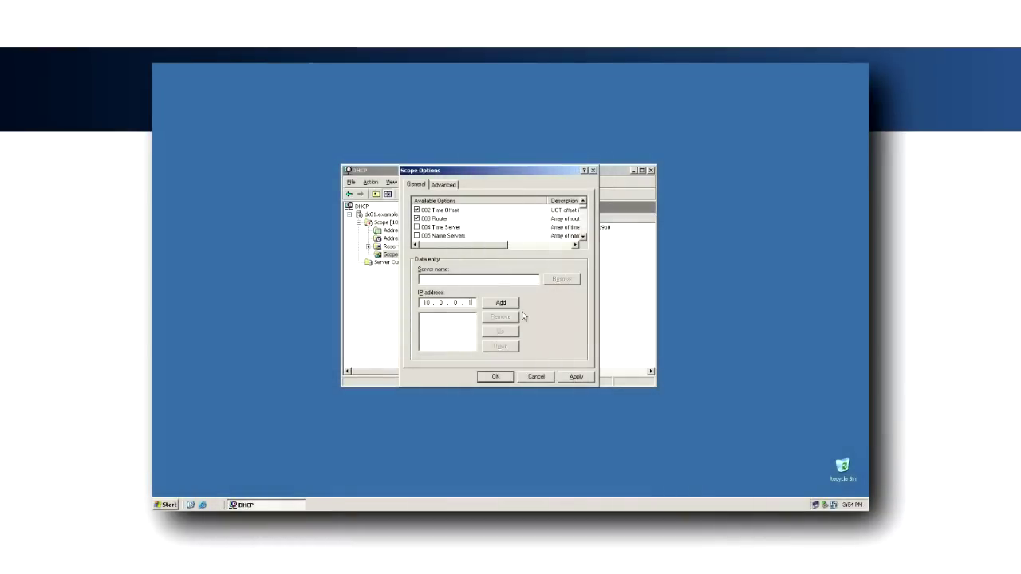
pyautogui.click(502, 304)
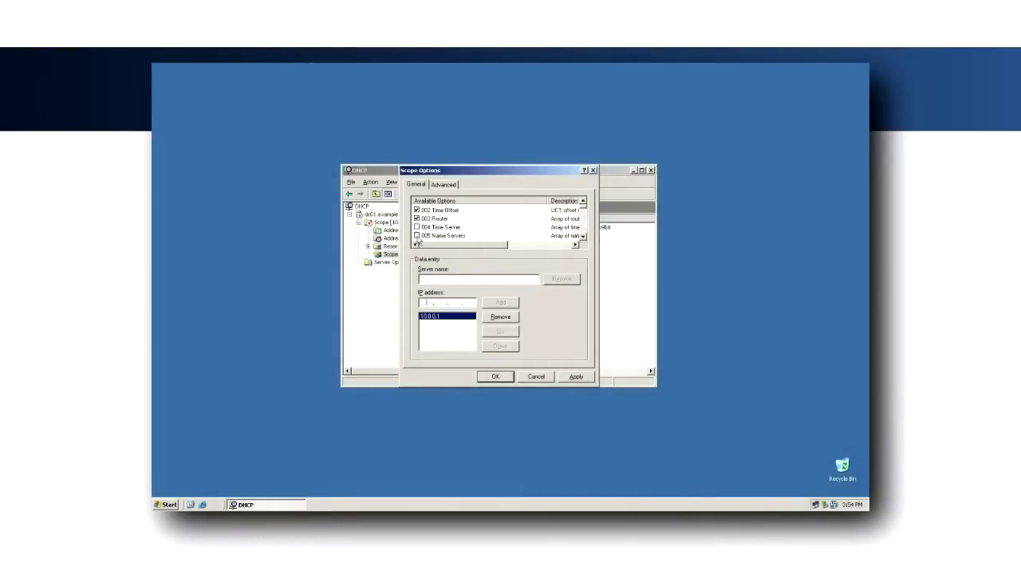
# Step: Enable 004 Time Server and 006 DNS Servers, each resolving dc01 to 10.0.0.10
pyautogui.click(416, 228)
pyautogui.click(456, 280)
pyautogui.write('dc01')
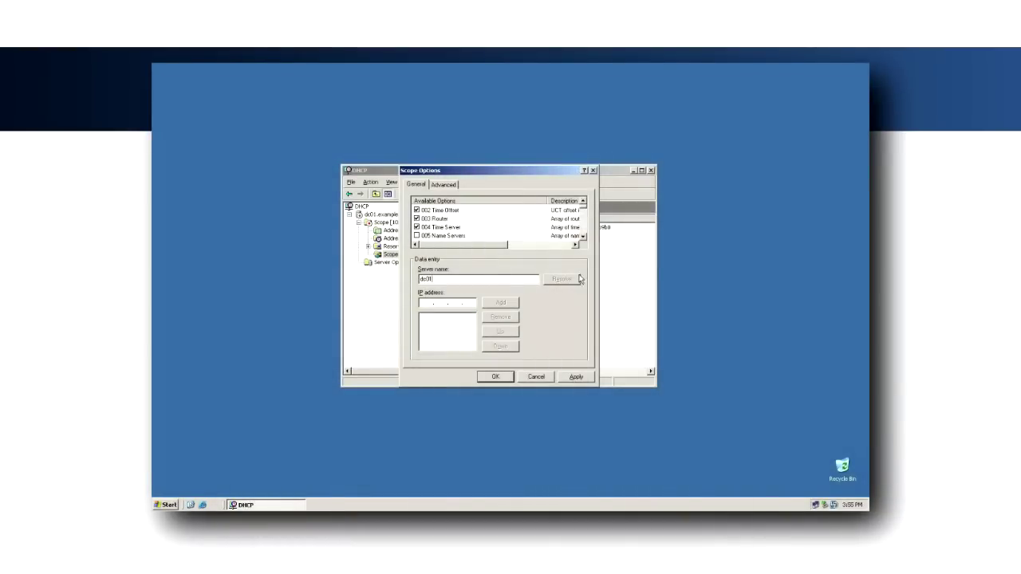
pyautogui.click(562, 278)
pyautogui.click(505, 305)
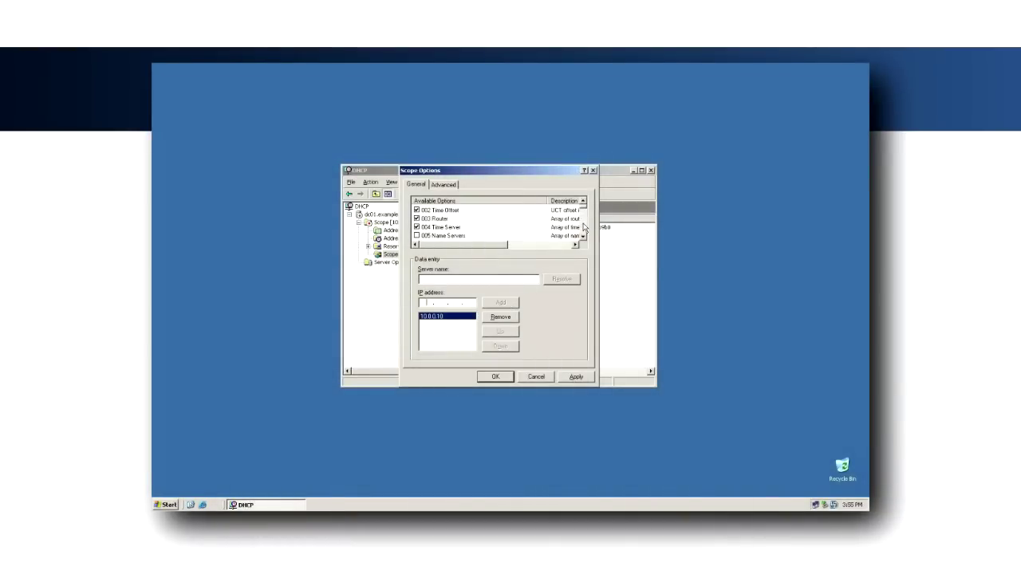
pyautogui.scroll(-2, 447, 223)
pyautogui.click(416, 210)
pyautogui.click(452, 280)
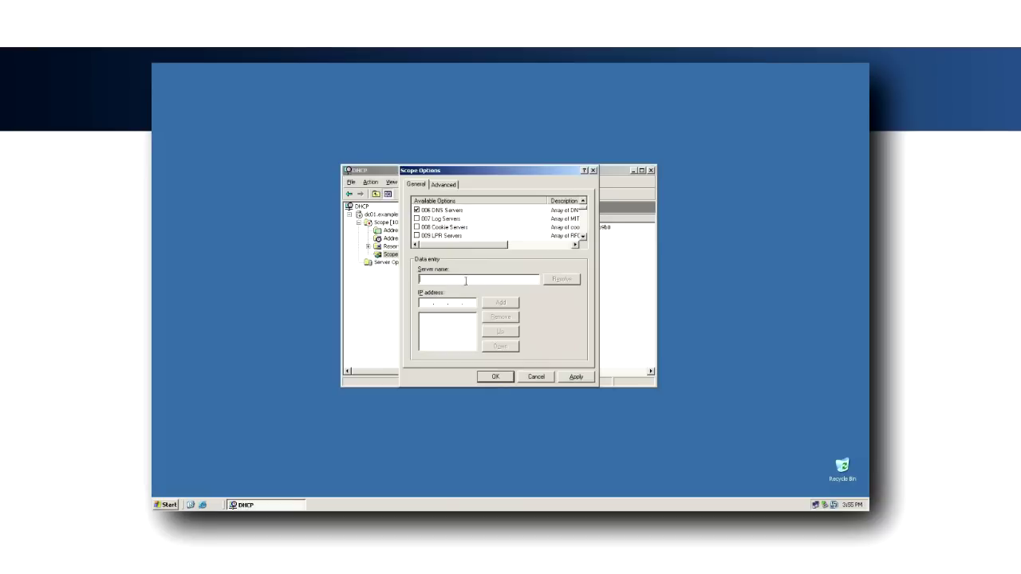
pyautogui.write('dc01')
pyautogui.click(561, 279)
pyautogui.click(500, 303)
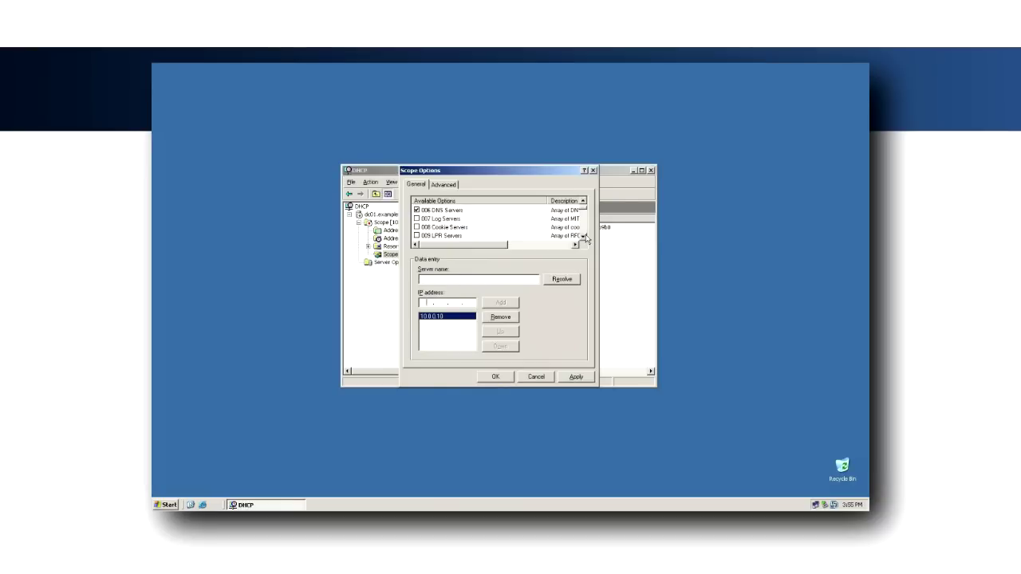
pyautogui.scroll(-3, 581, 233)
# Step: Enable 015 DNS Domain Name with phones.local and tick option 160 SIP Phone Provisioning
pyautogui.click(417, 218)
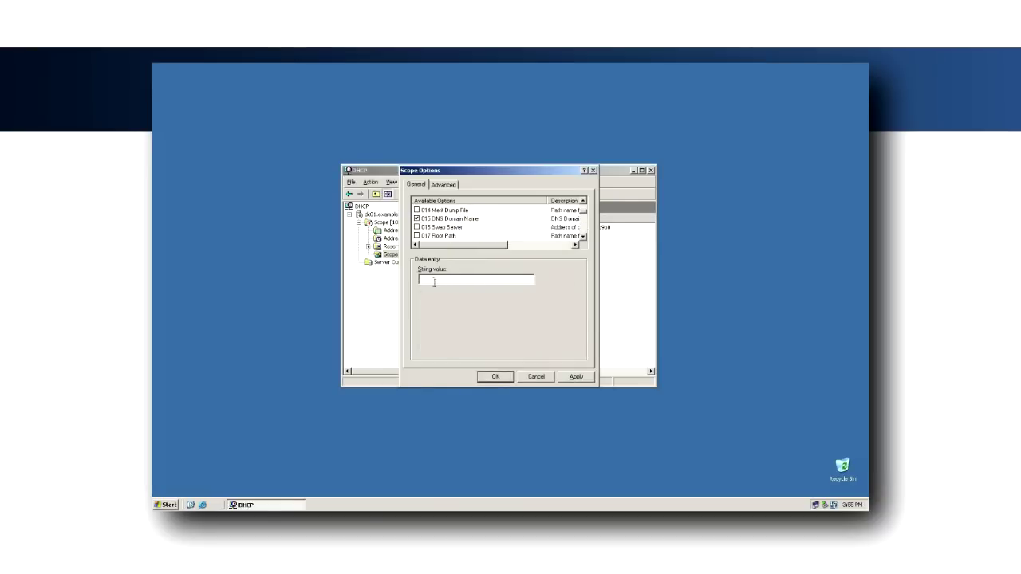
pyautogui.click(435, 280)
pyautogui.write('phonee.local')
pyautogui.moveTo(583, 216); pyautogui.dragTo(584, 251)
pyautogui.click(416, 228)
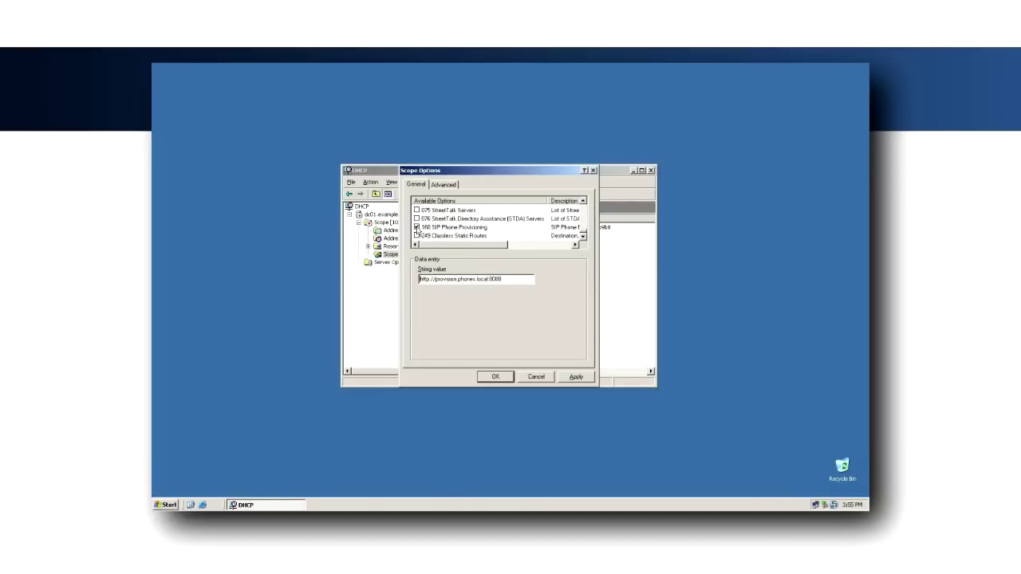